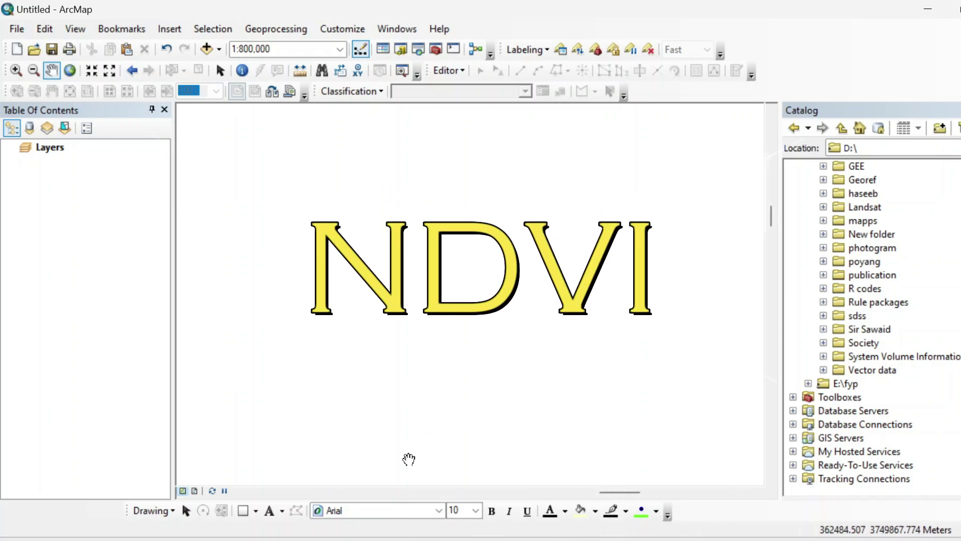
Bring up the vegetation indices article and highlight the NDVI formula and its NIR term.
mouse_move(516, 539)
click(476, 488)
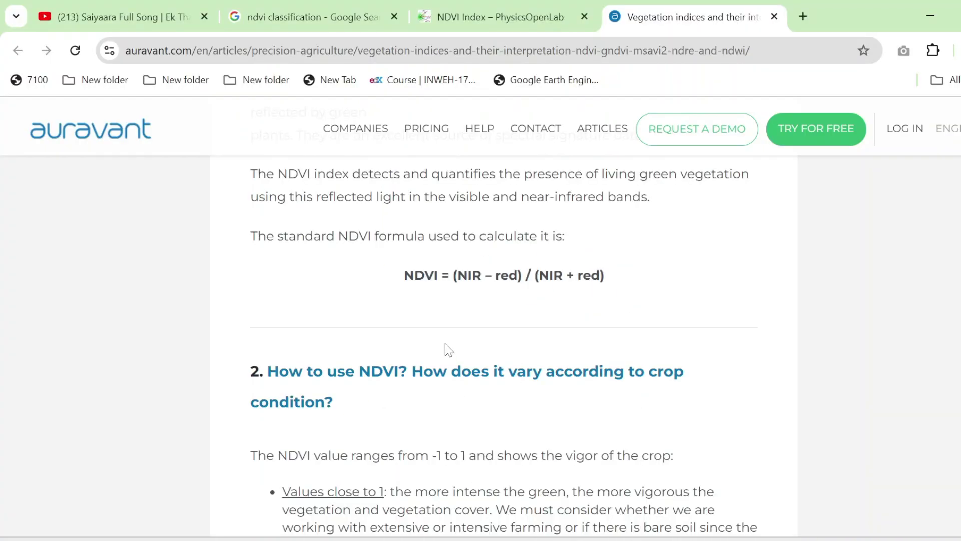
drag(403, 275, 600, 275)
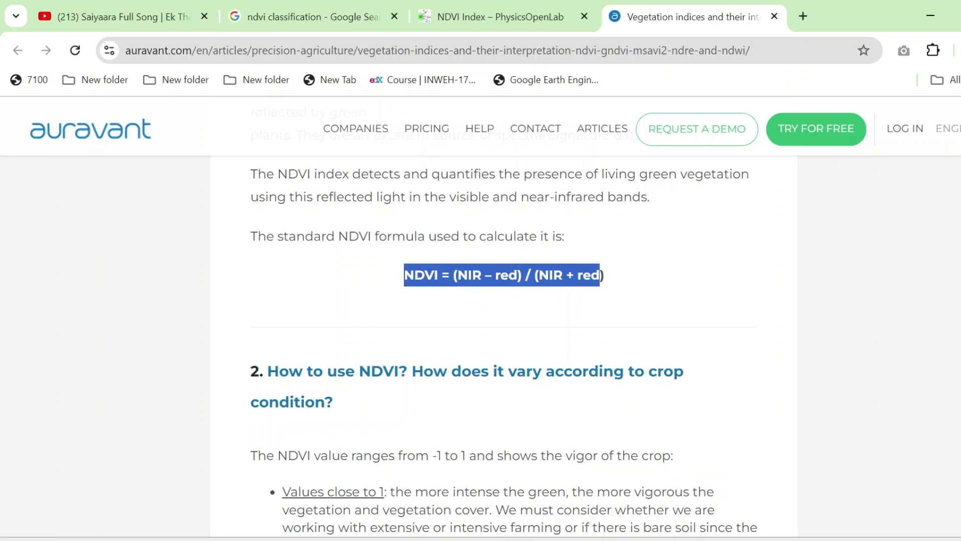
click(525, 291)
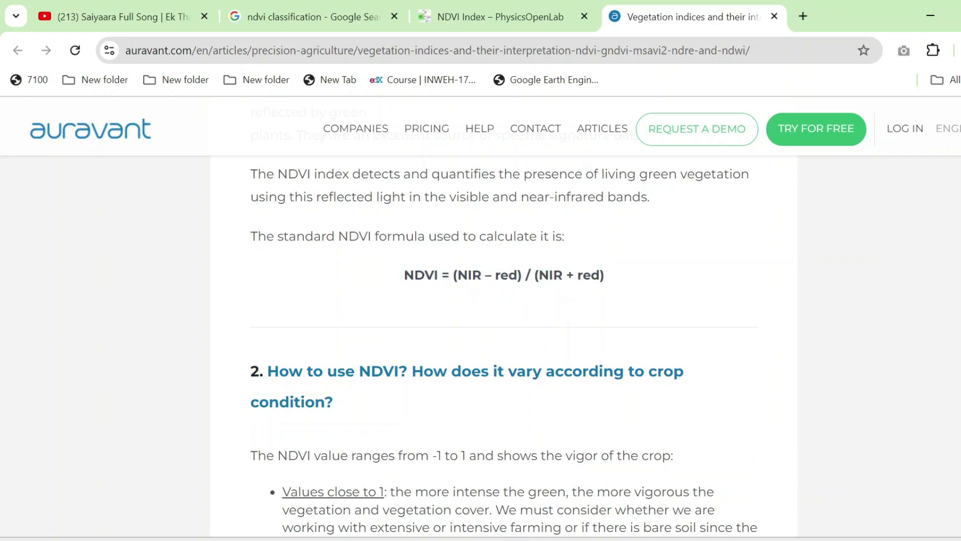
drag(457, 274, 518, 275)
click(506, 296)
Read the NDVI value range from -1 to 1 and its health classes.
scroll(475, 311, down, 2)
drag(250, 376, 470, 375)
click(470, 376)
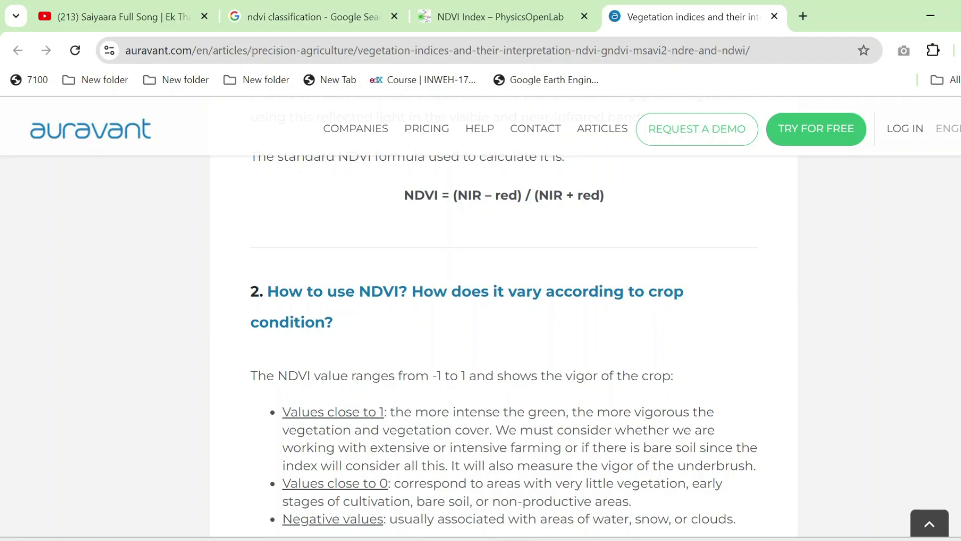
scroll(260, 380, down, 3)
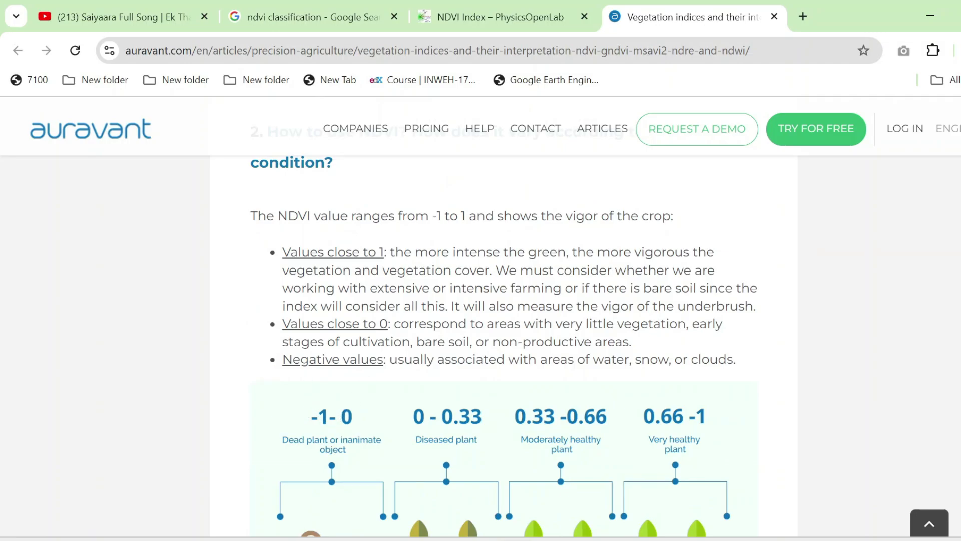
drag(431, 216, 470, 216)
scroll(296, 406, down, 2)
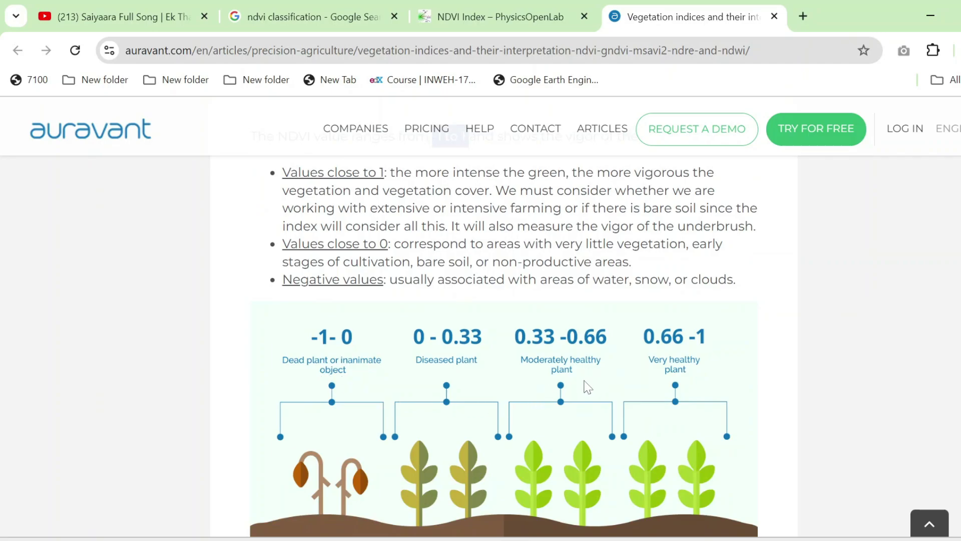
scroll(587, 387, up, 5)
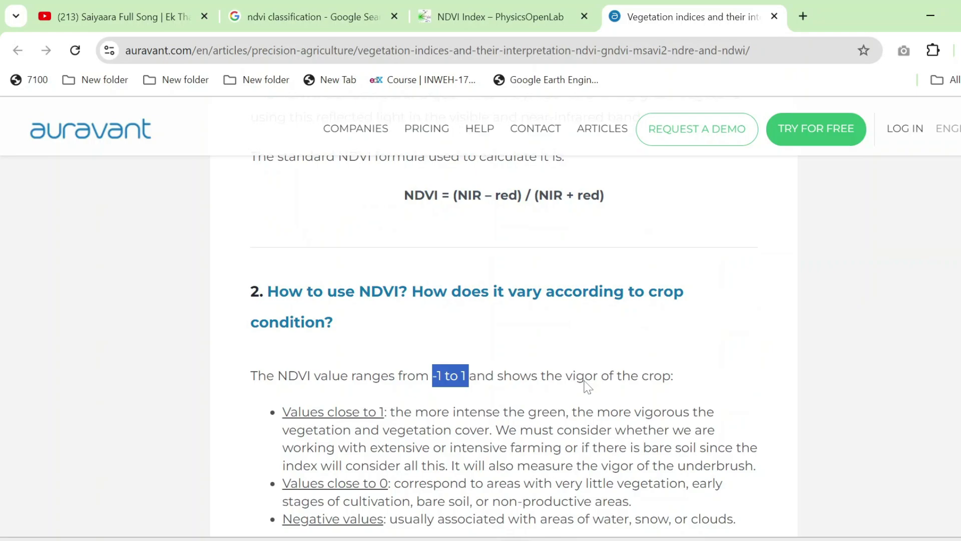
click(586, 331)
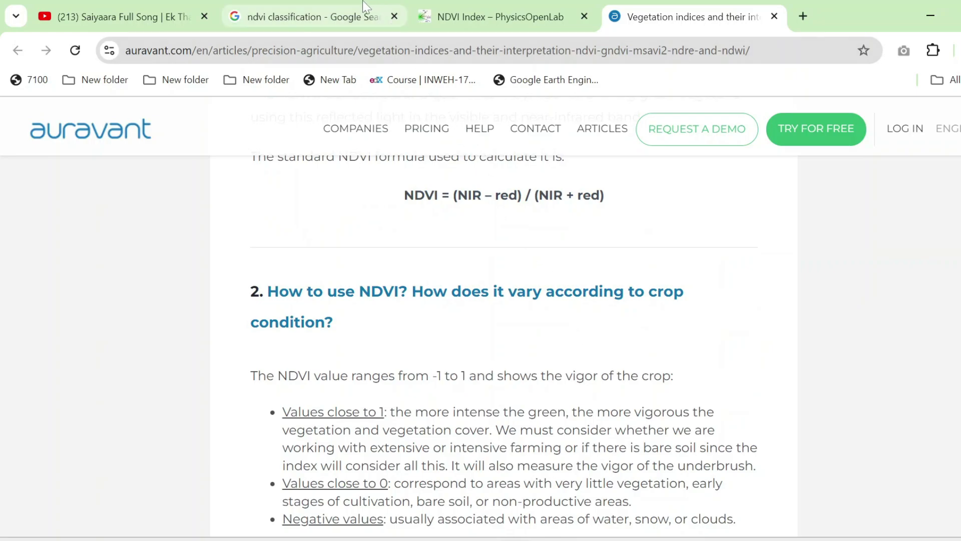
Glance at the NDVI classification search results in Chrome.
click(311, 17)
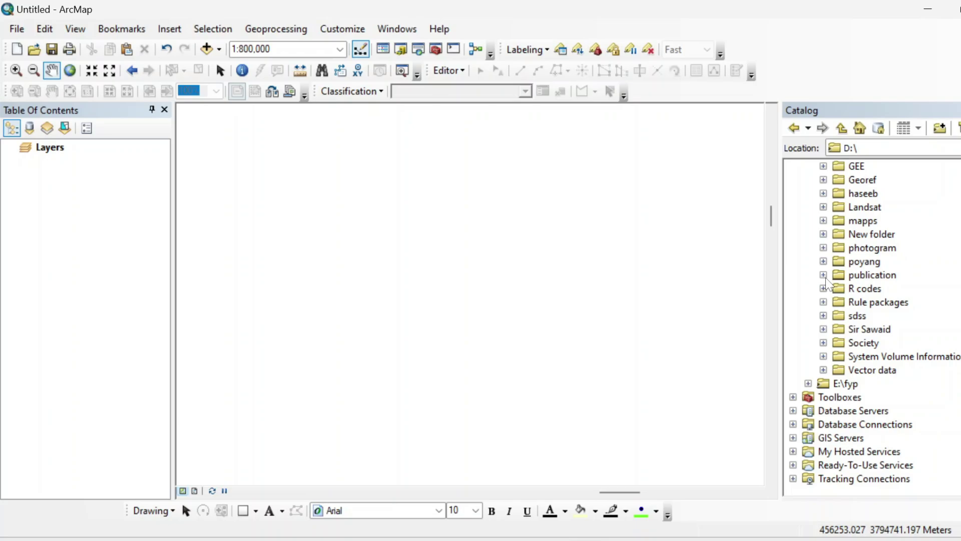
scroll(826, 278, up, 2)
scroll(825, 277, down, 1)
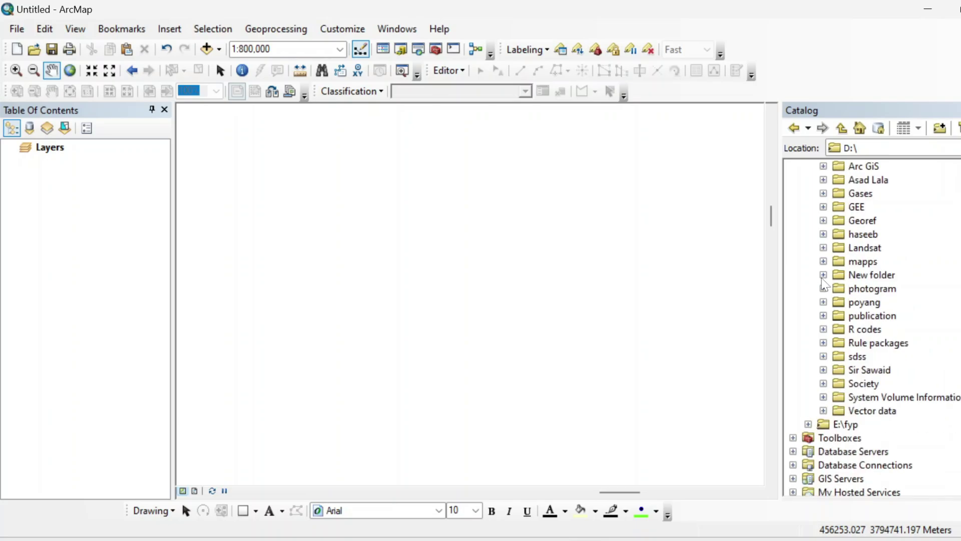
Expand D:\Landsat and add the LC09 SR_B5 band raster to the map.
click(824, 247)
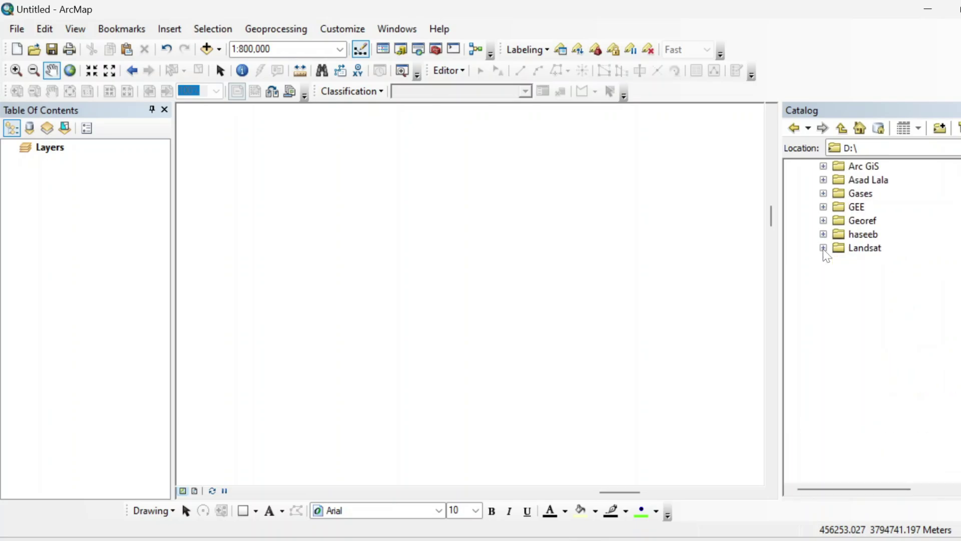
drag(858, 493, 921, 493)
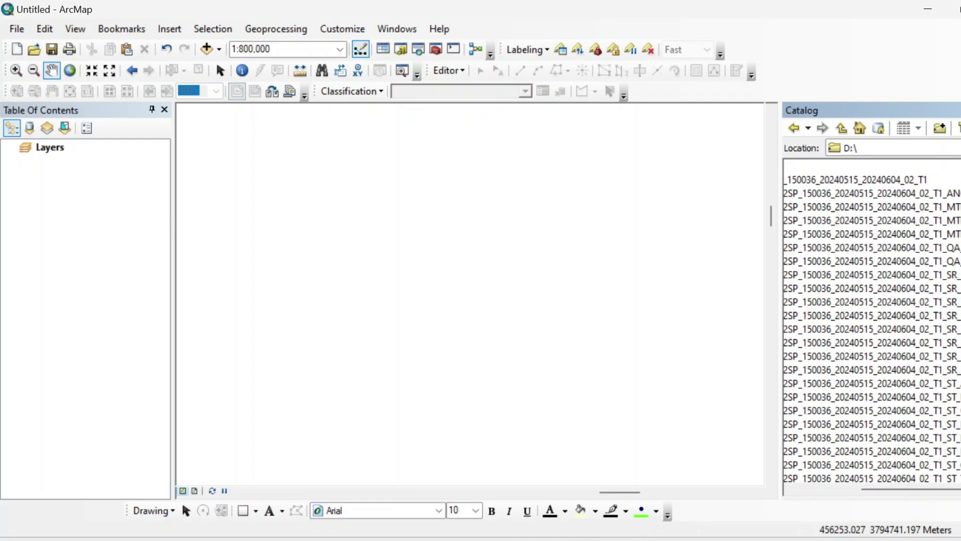
click(847, 331)
drag(846, 338, 112, 220)
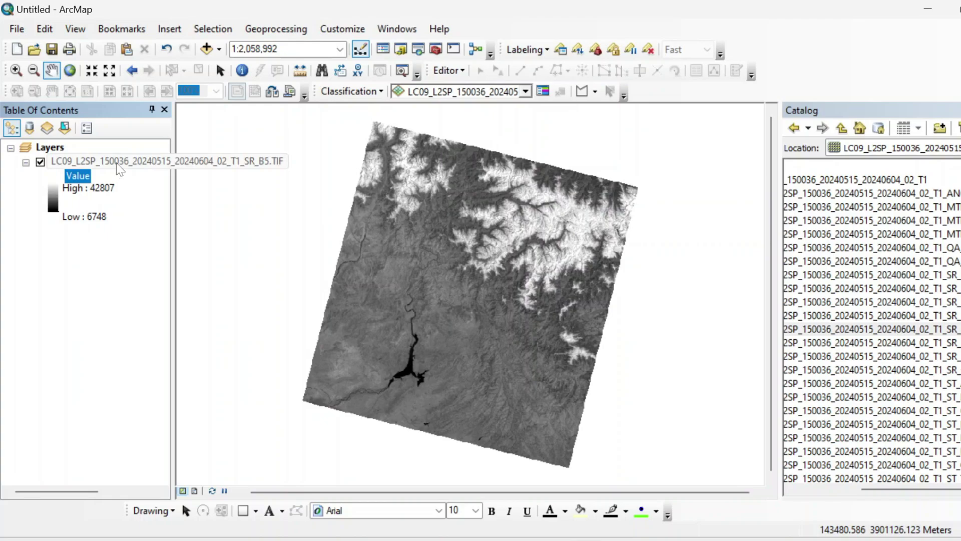
Rename the band 5 layer to NIR and add a second Landsat band as RED.
key(F2)
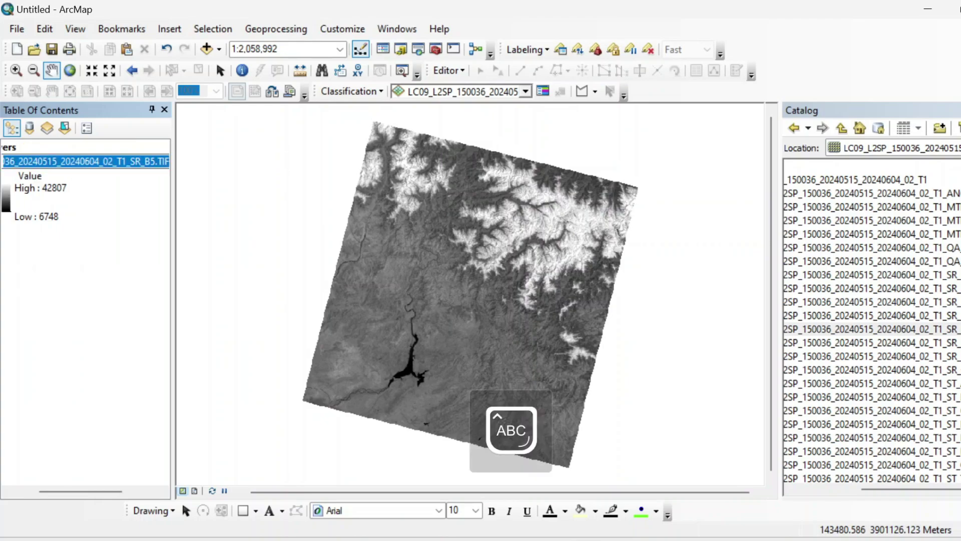
text(NIR)
key(Caps_Lock)
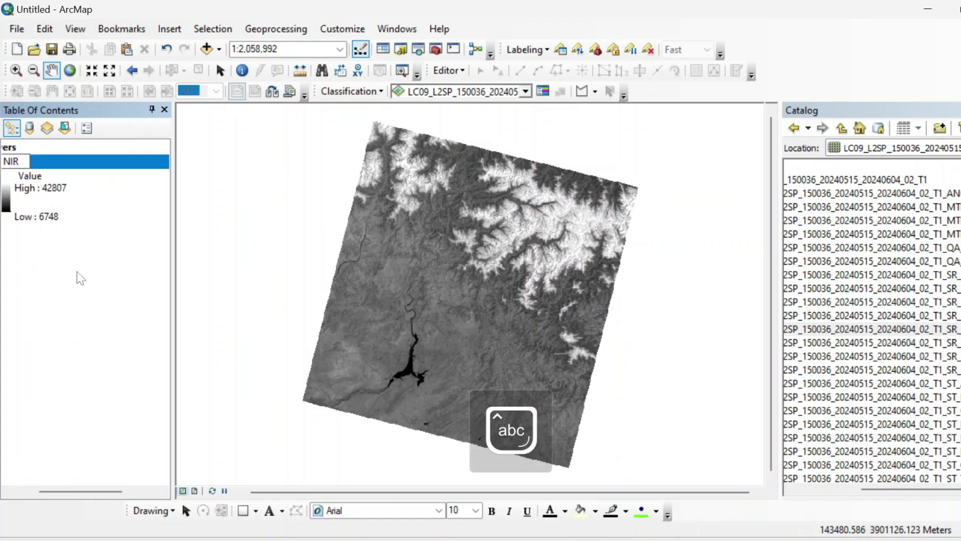
key(Return)
drag(883, 315, 500, 300)
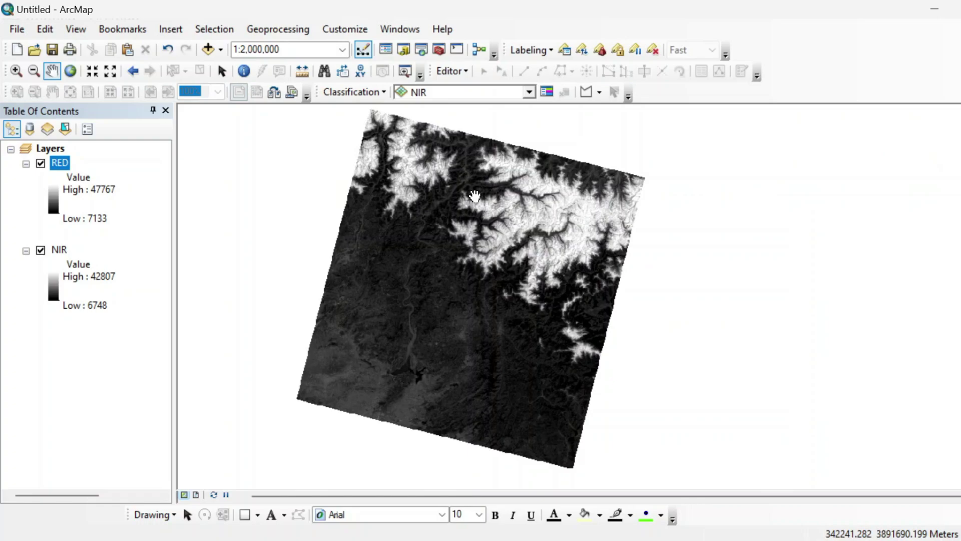
Search for 'raster calculator' and open the Spatial Analyst Raster Calculator tool.
click(422, 52)
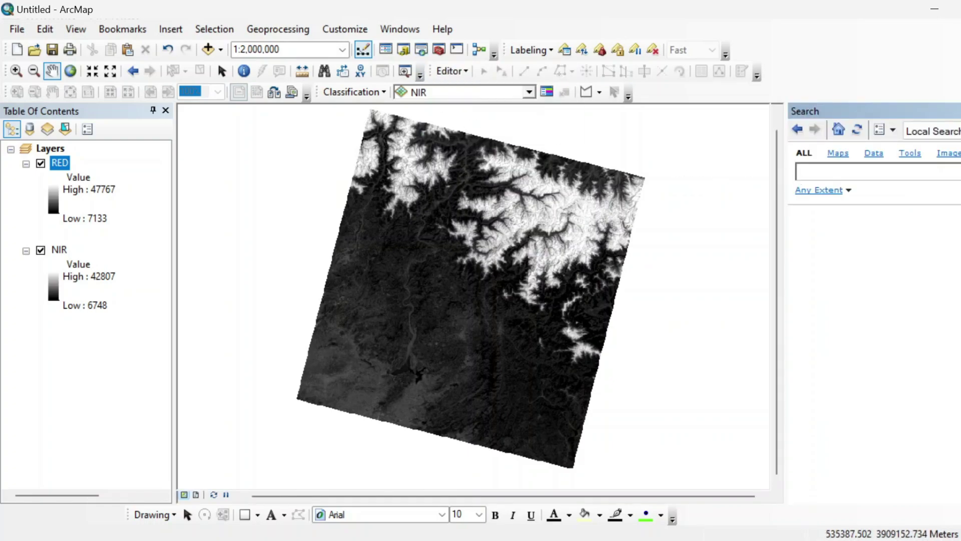
text(RASTER)
key(ctrl+a)
key(BackSpace)
key(Caps_Lock)
text(ras)
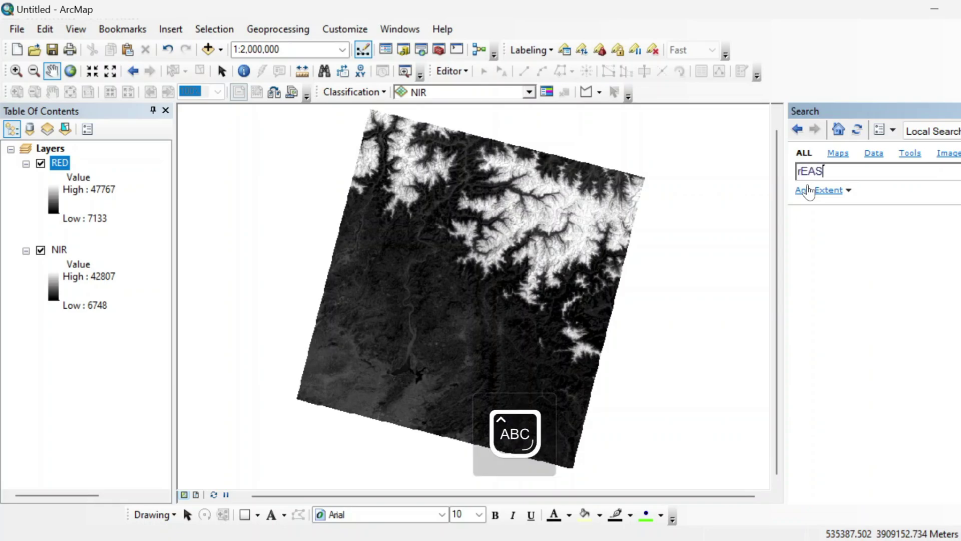
key(BackSpace)
key(BackSpace)
key(Caps_Lock)
text(aster ca)
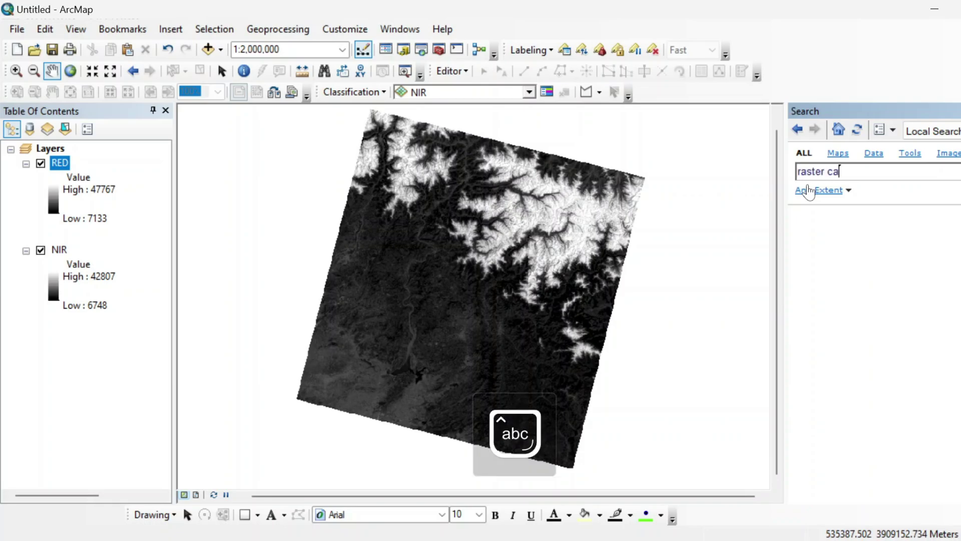
text(lculator)
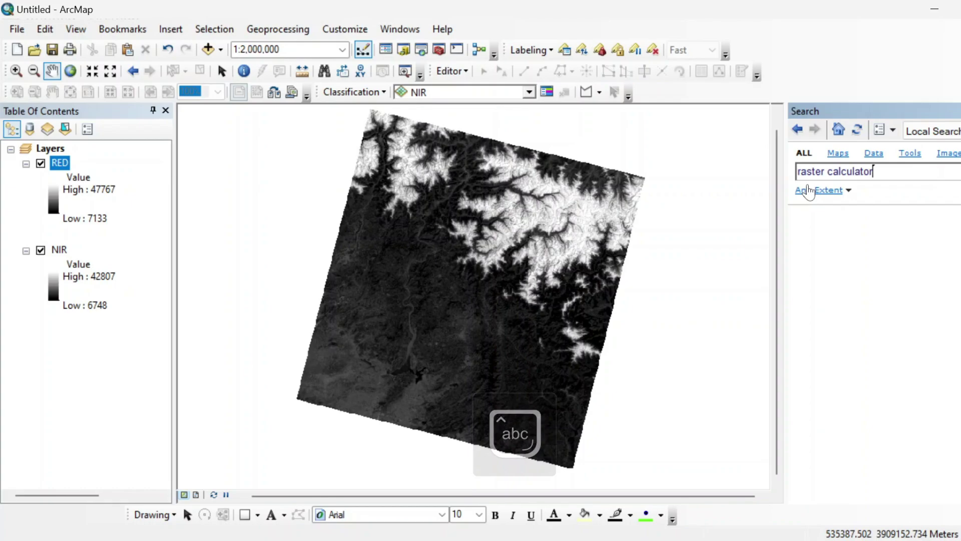
key(Return)
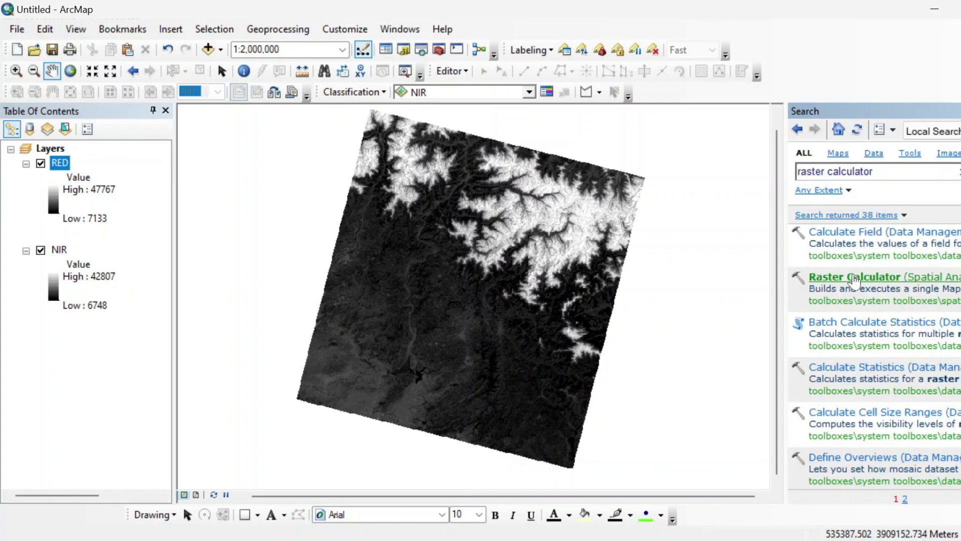
click(826, 215)
drag(585, 115, 528, 116)
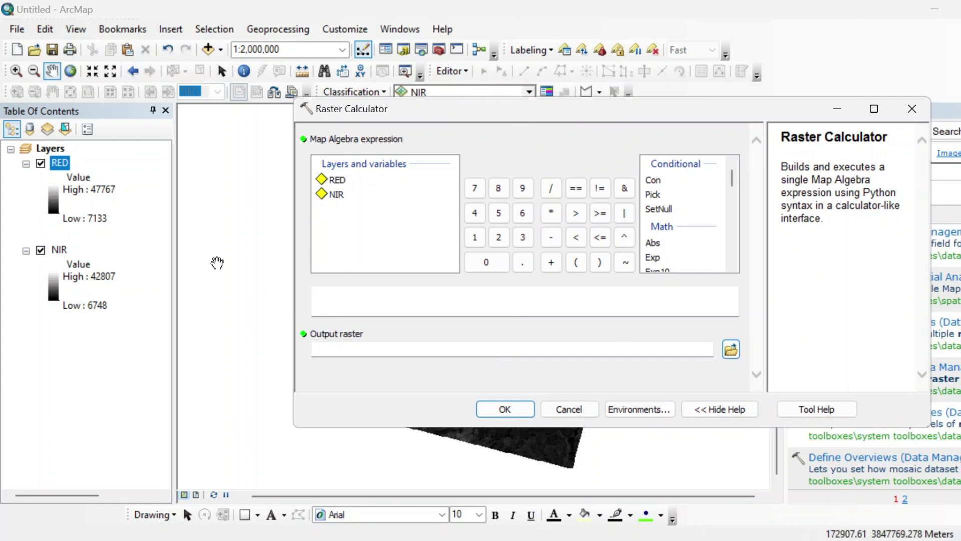
Enter the numerator Float("NIR" - "RED") in the Raster Calculator expression.
scroll(653, 228, down, 2)
scroll(651, 230, down, 2)
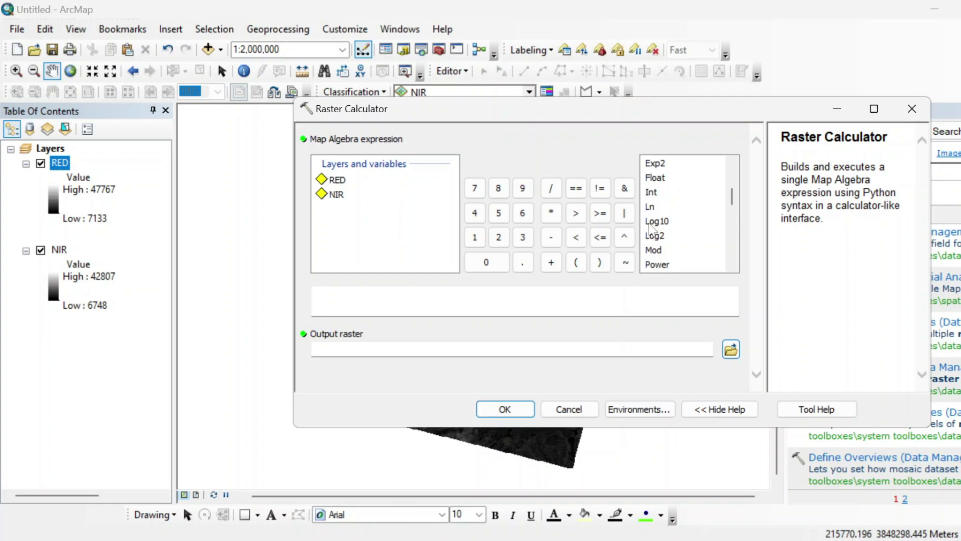
scroll(651, 230, up, 1)
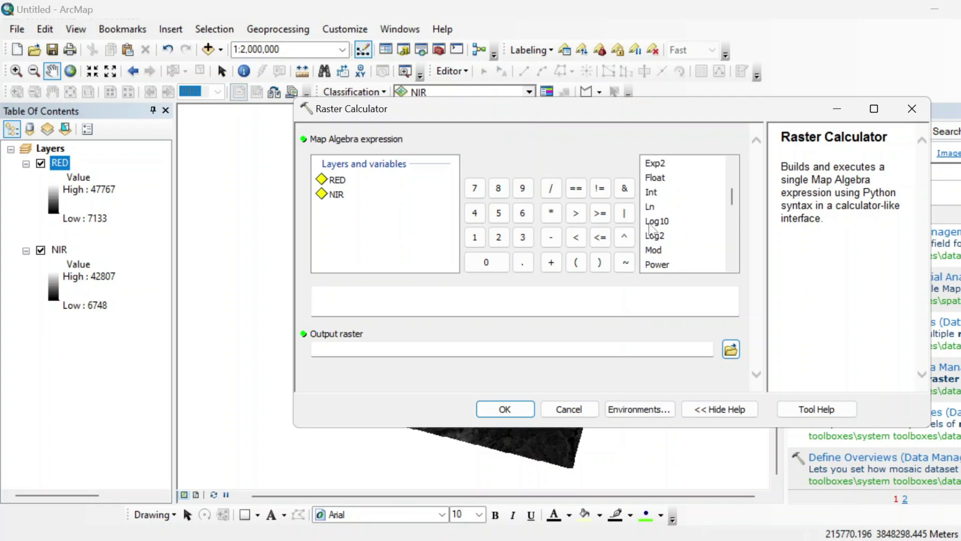
double_click(662, 181)
double_click(335, 194)
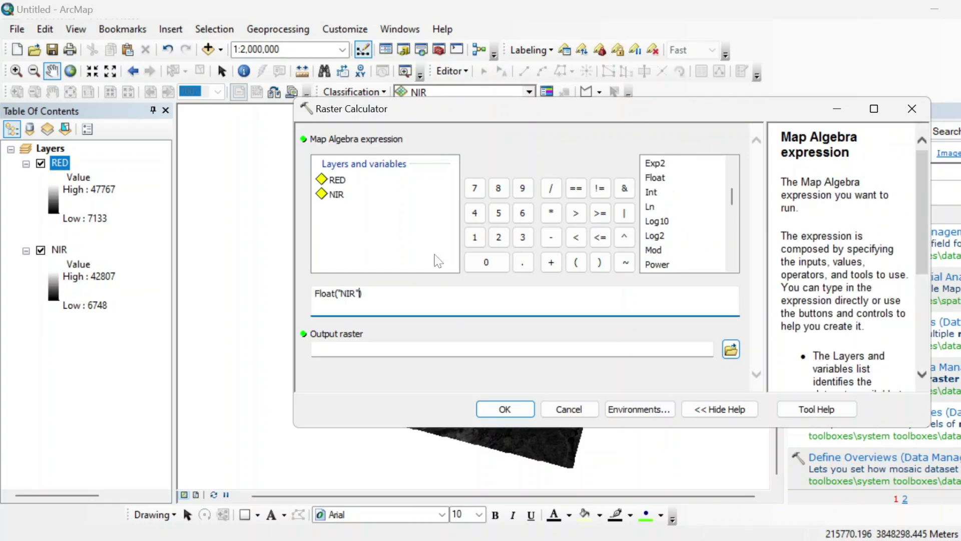
click(551, 237)
double_click(337, 180)
Divide by Float("NIR" + "RED") and accept the default output raster lc09_l2sp_11.
click(551, 188)
double_click(654, 182)
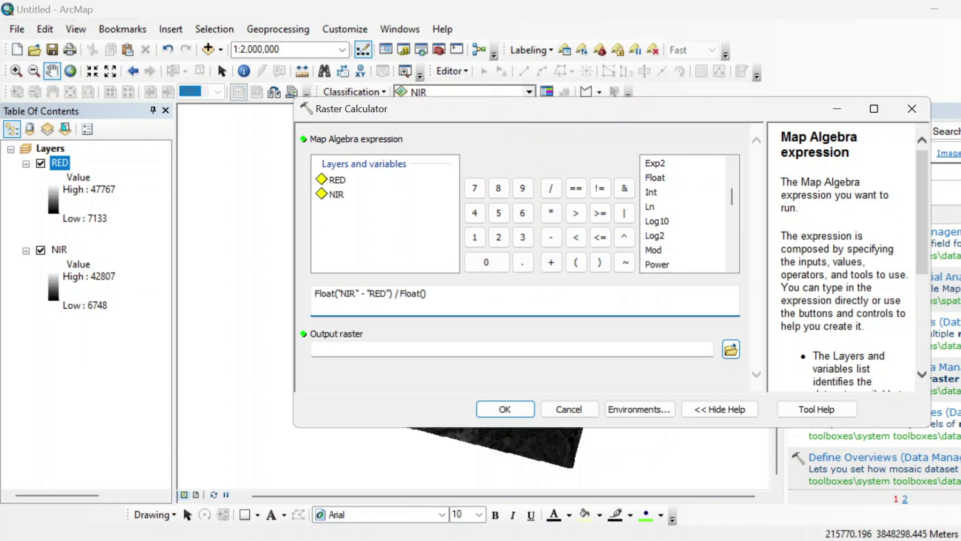
double_click(335, 195)
click(551, 261)
double_click(336, 181)
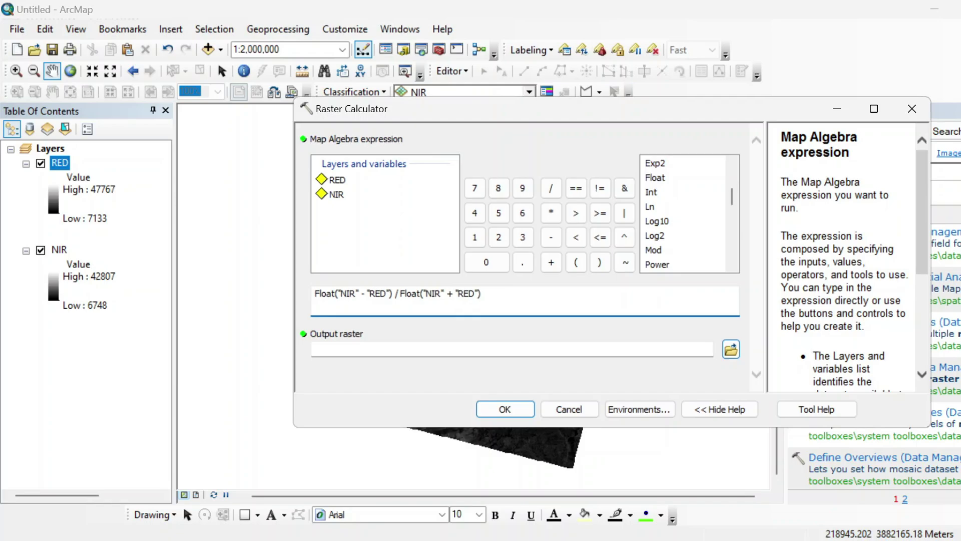
click(580, 349)
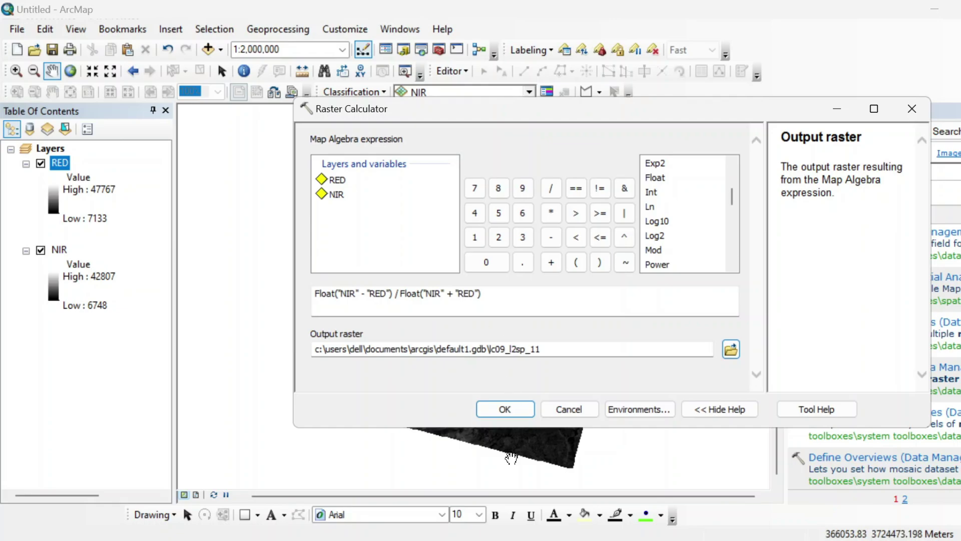
mouse_move(518, 538)
click(433, 403)
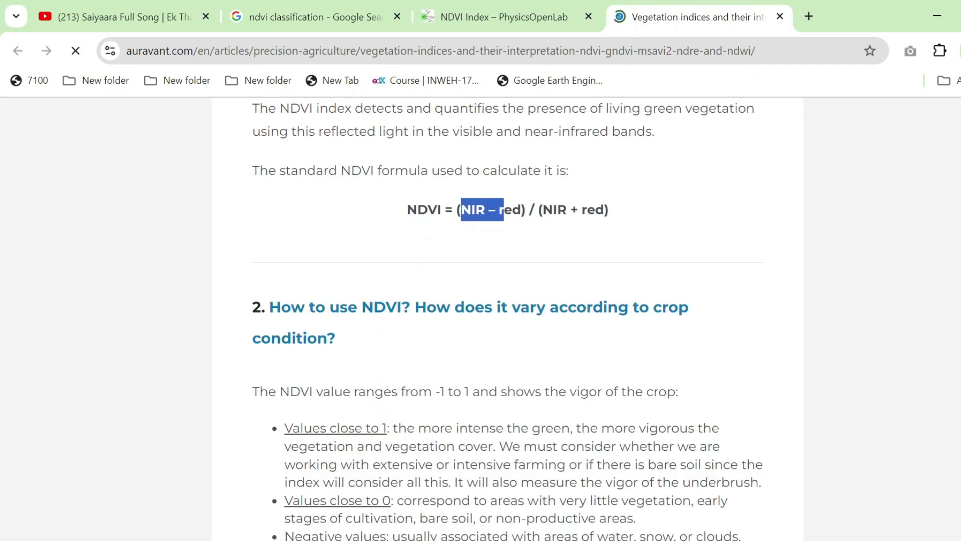
click(936, 16)
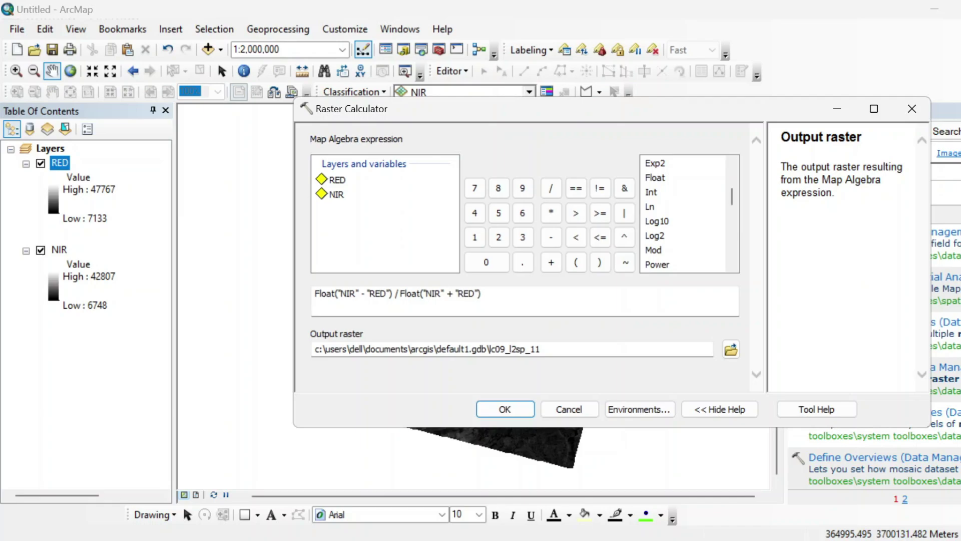
Review the Float("NIR" - "RED") / Float("NIR" + "RED") expression text.
double_click(325, 294)
key(Left)
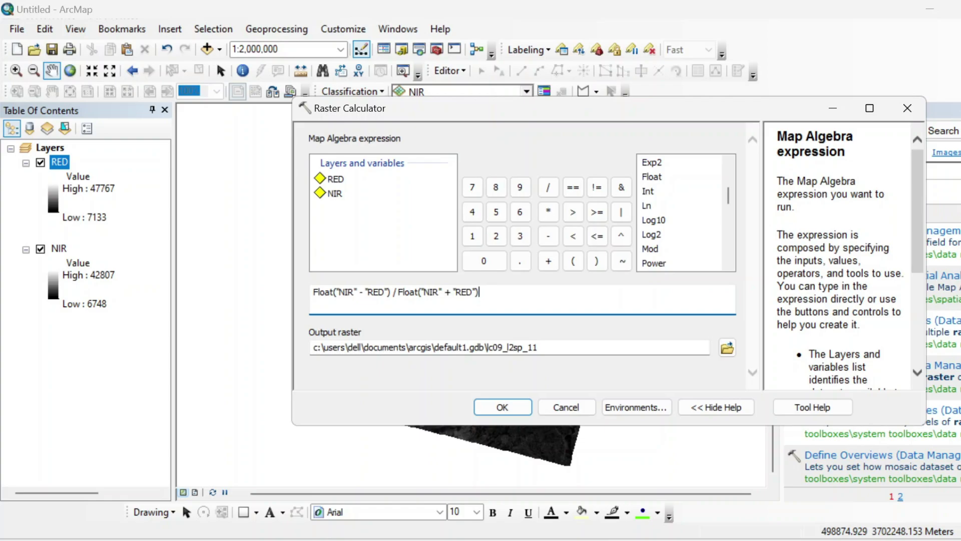
double_click(403, 292)
click(480, 292)
drag(479, 292, 313, 292)
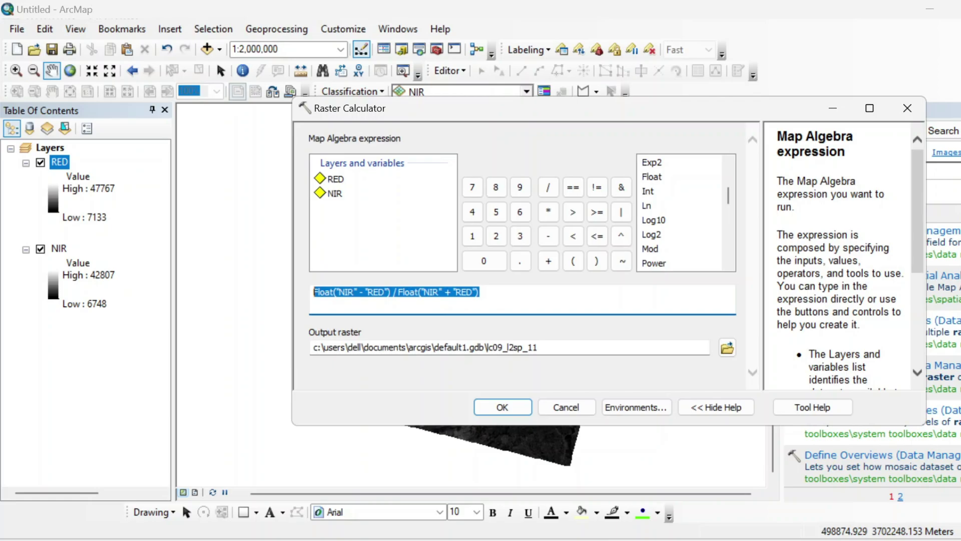
click(479, 292)
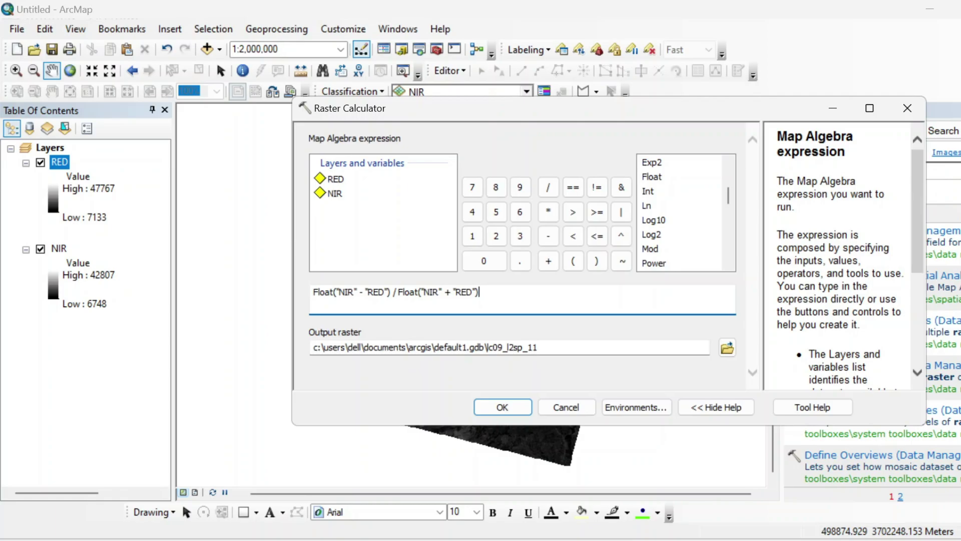
Check the second Float term and output path, then run the NDVI calculation.
double_click(411, 292)
click(410, 292)
drag(419, 291, 399, 291)
click(368, 292)
click(596, 348)
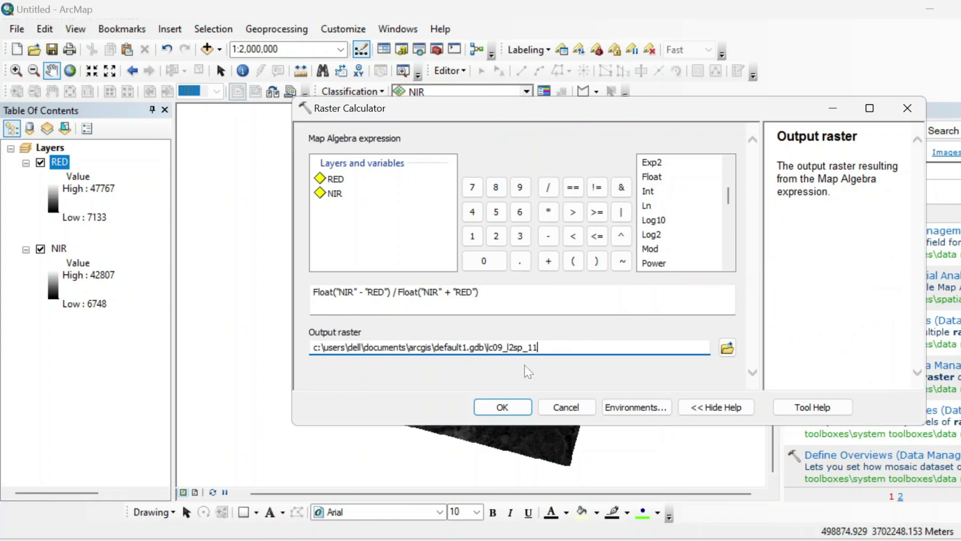
click(502, 407)
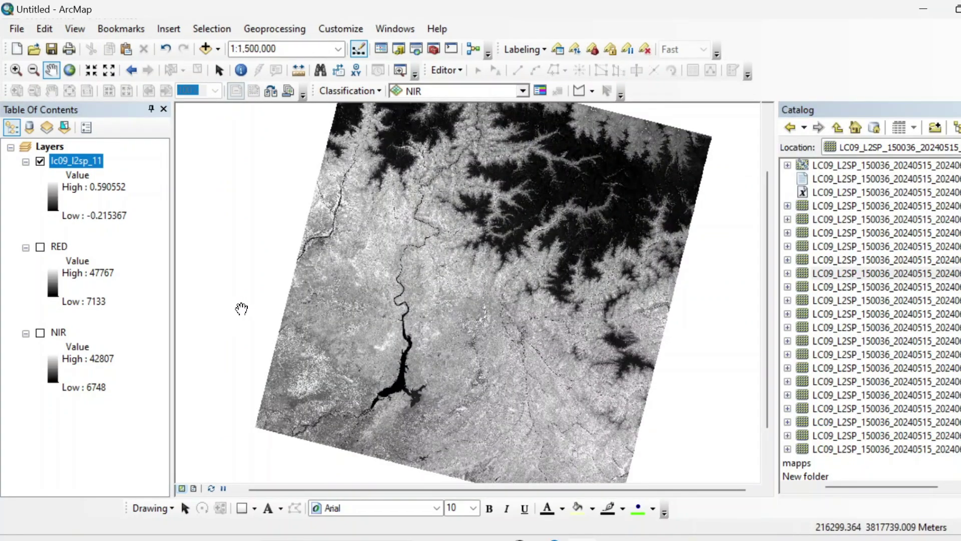
Pan the NDVI raster and open Layer Properties for lc09_l2sp_11.
scroll(403, 312, down, 2)
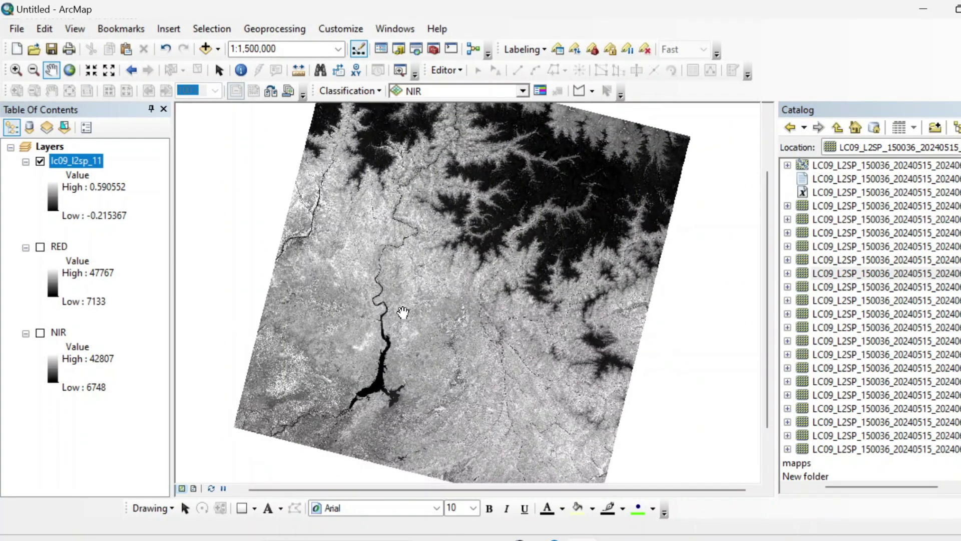
drag(415, 343, 389, 341)
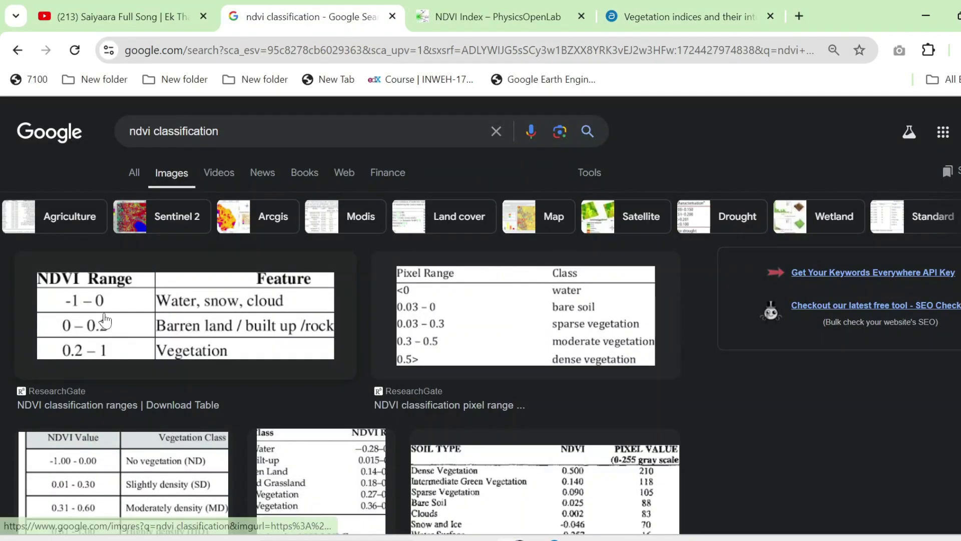
click(924, 15)
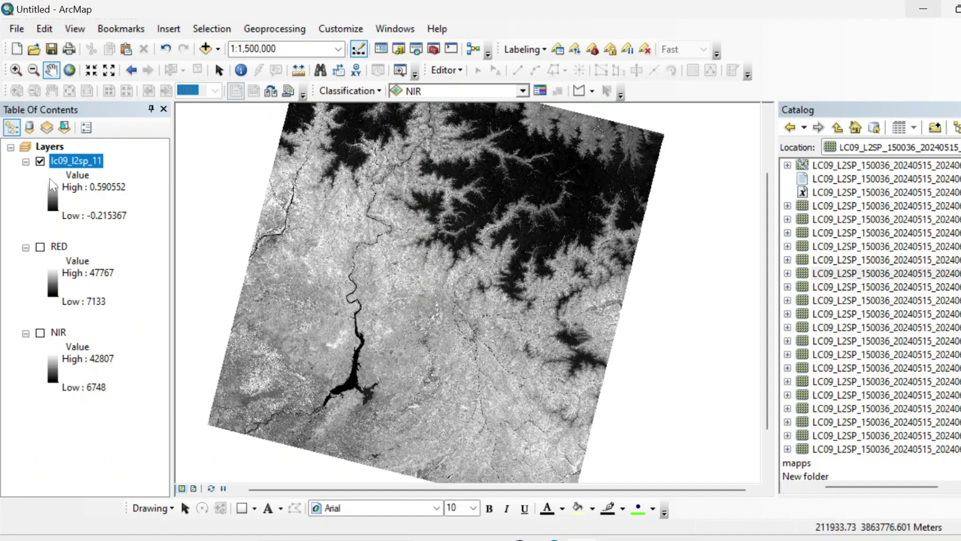
right_click(84, 160)
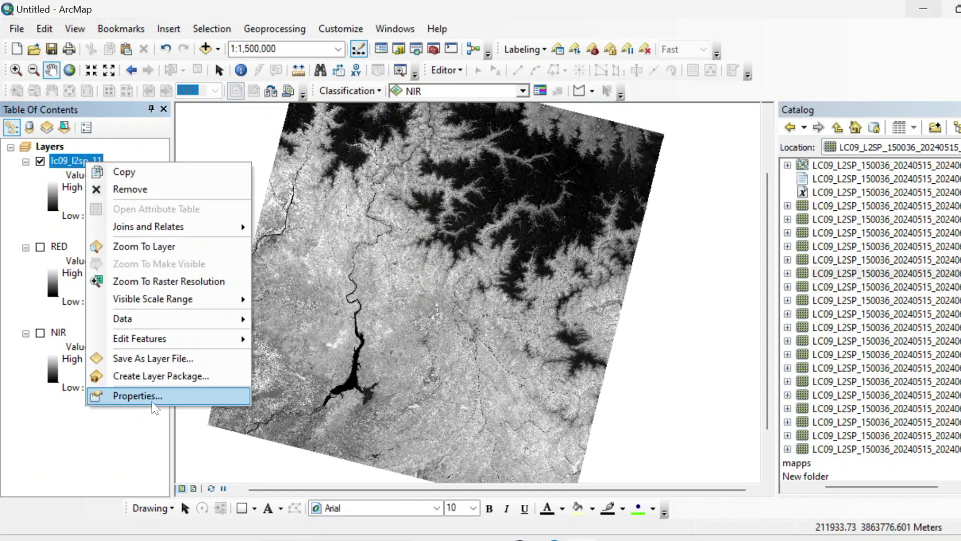
click(153, 404)
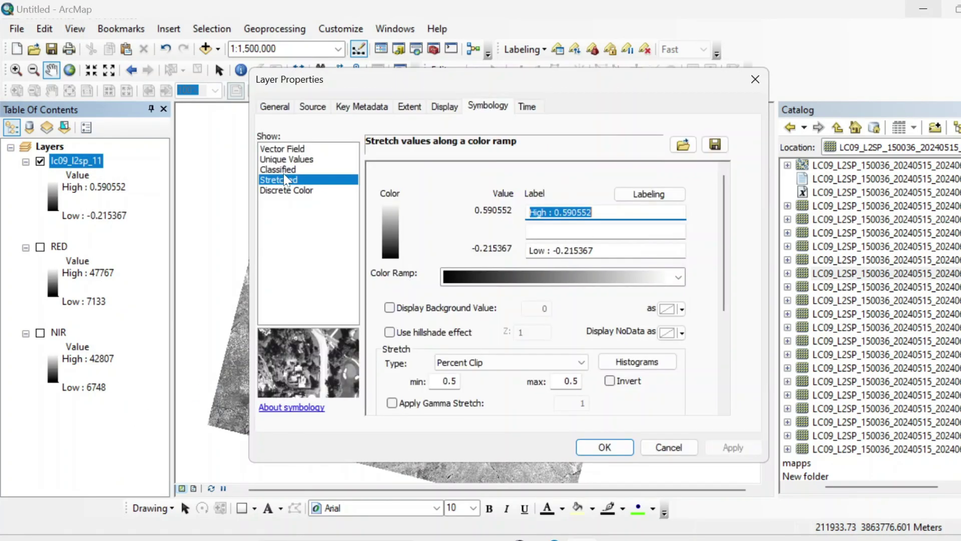
Switch to Classified with 3 classes and set the first break value to 0.
click(278, 170)
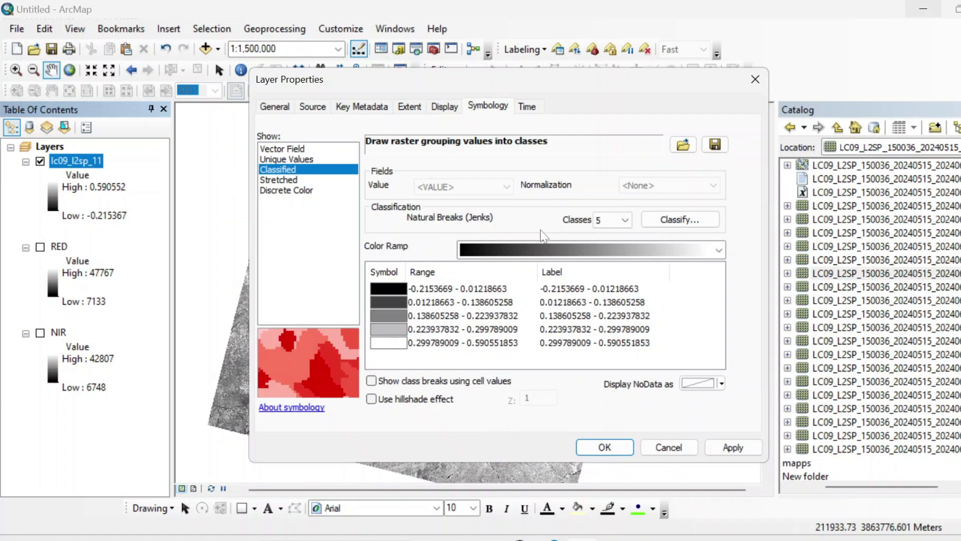
click(624, 221)
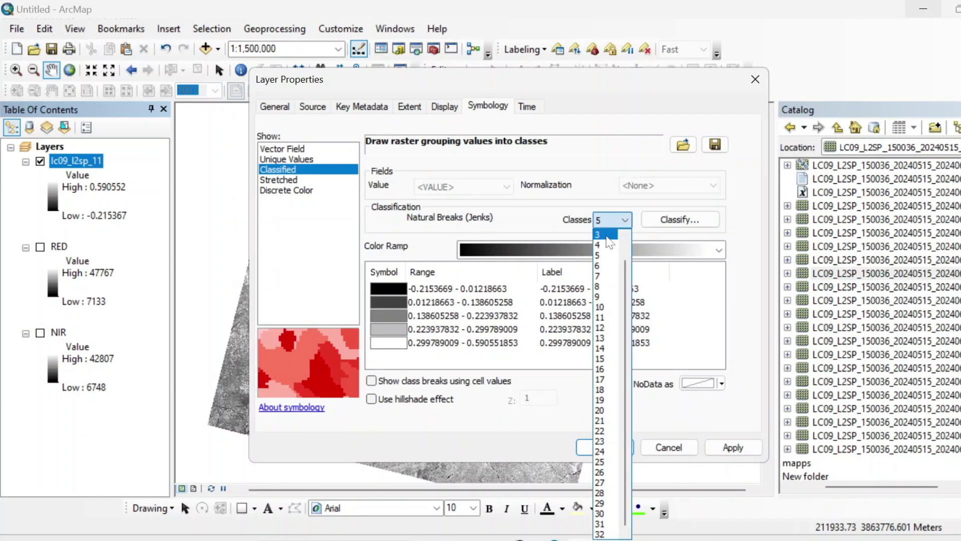
click(599, 235)
click(680, 219)
click(703, 246)
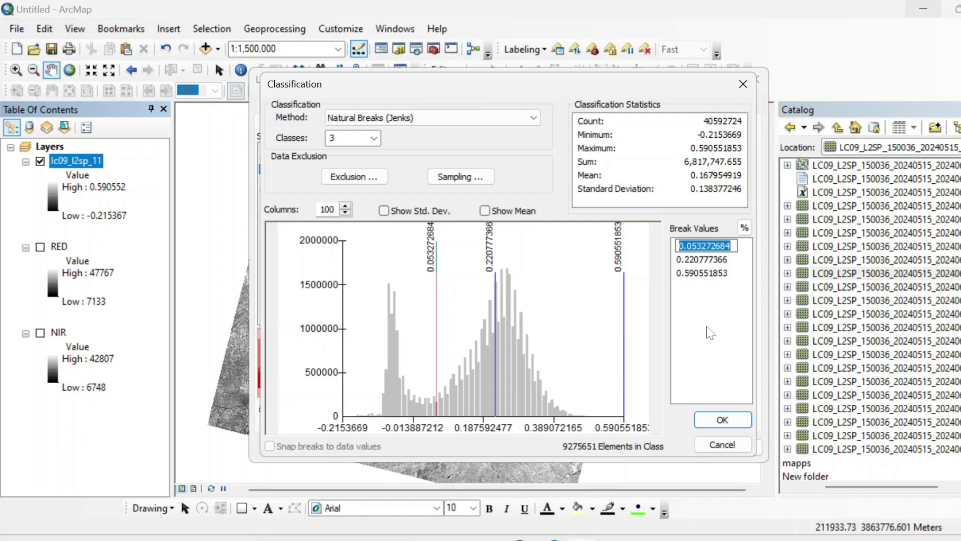
text(0)
key(Return)
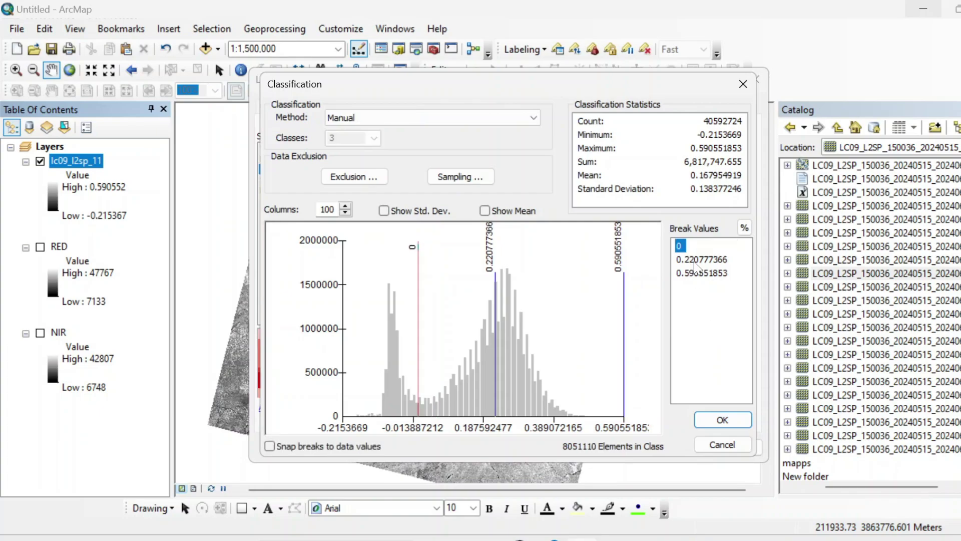
Consult the NDVI classification image, then set the second break value to 0.2.
click(550, 536)
click(428, 484)
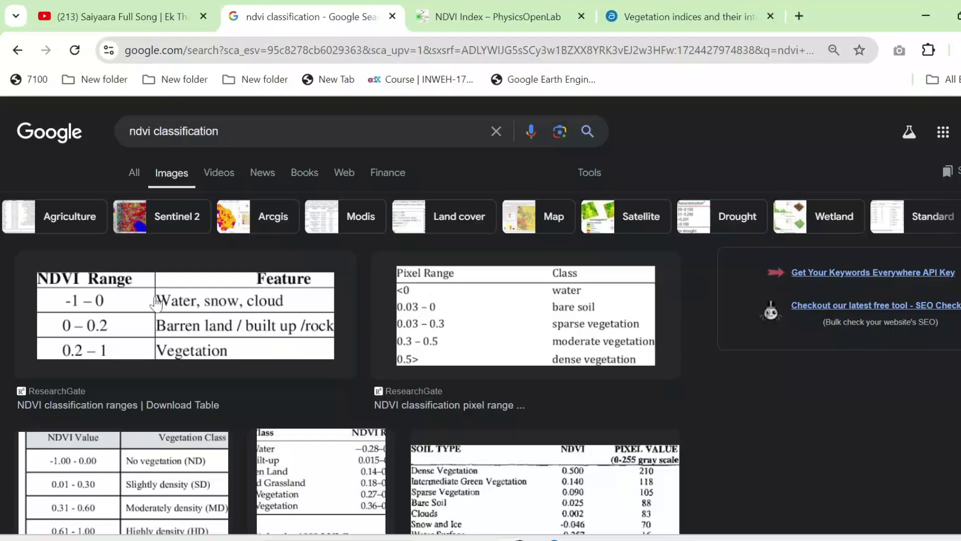
click(923, 13)
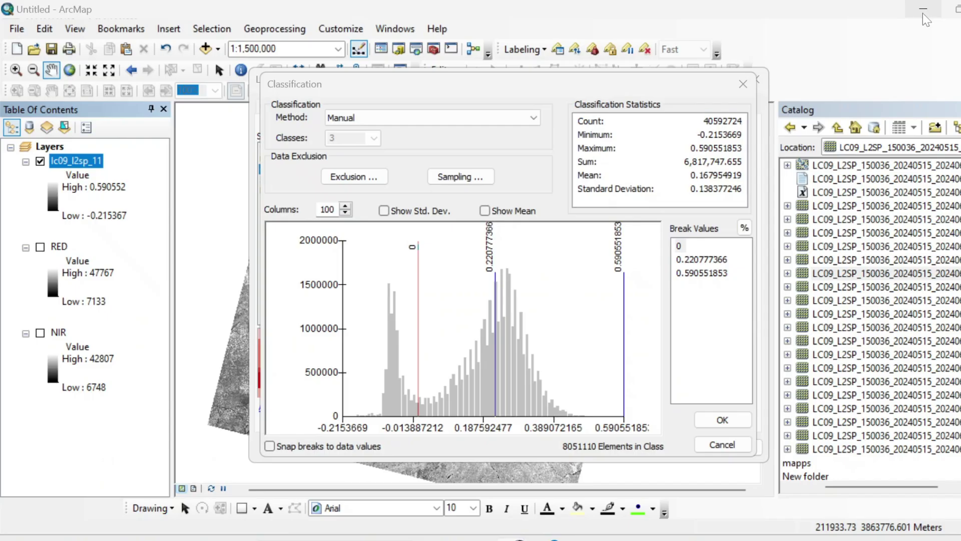
click(707, 260)
text(0)
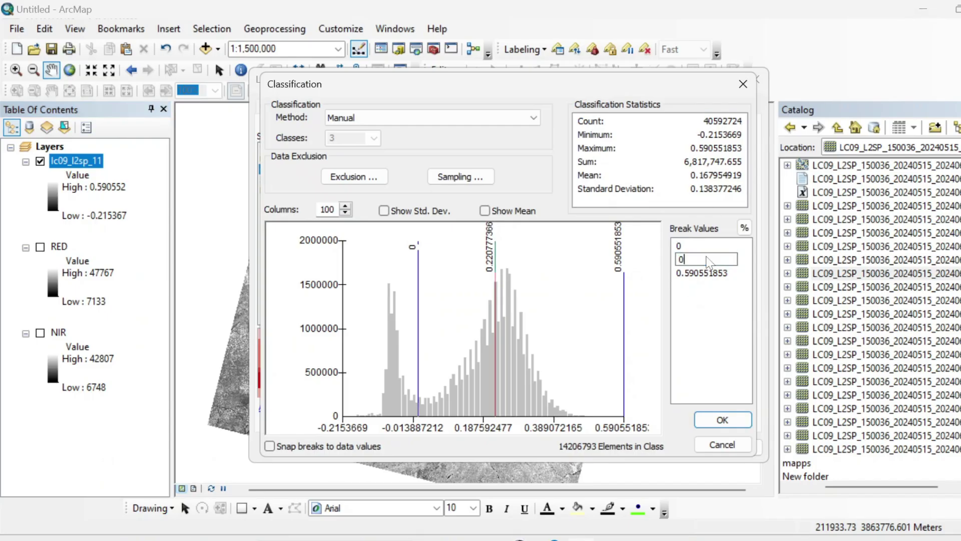
text(.2)
key(Return)
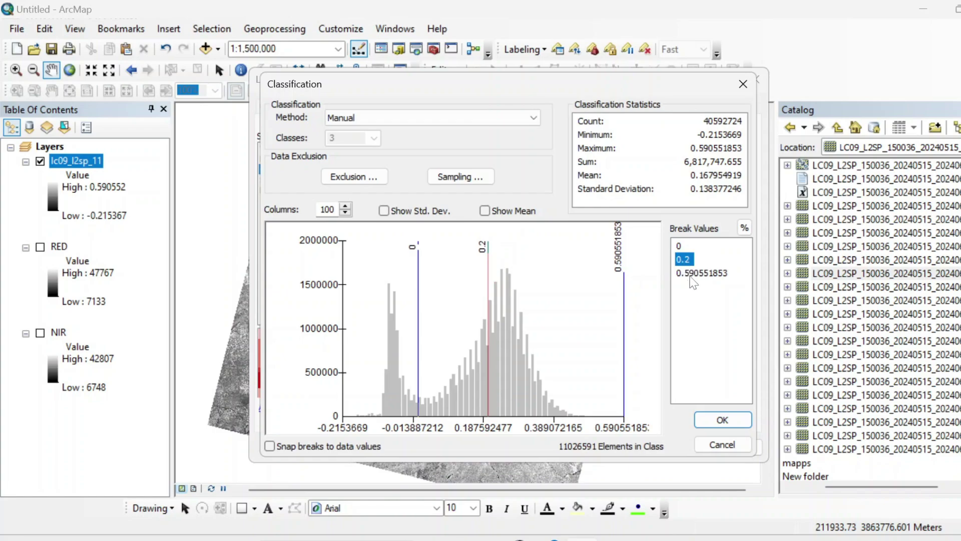
click(702, 305)
Colour the classes blue (below 0), pale yellow (0–0.2) and bright green (above 0.2).
click(701, 418)
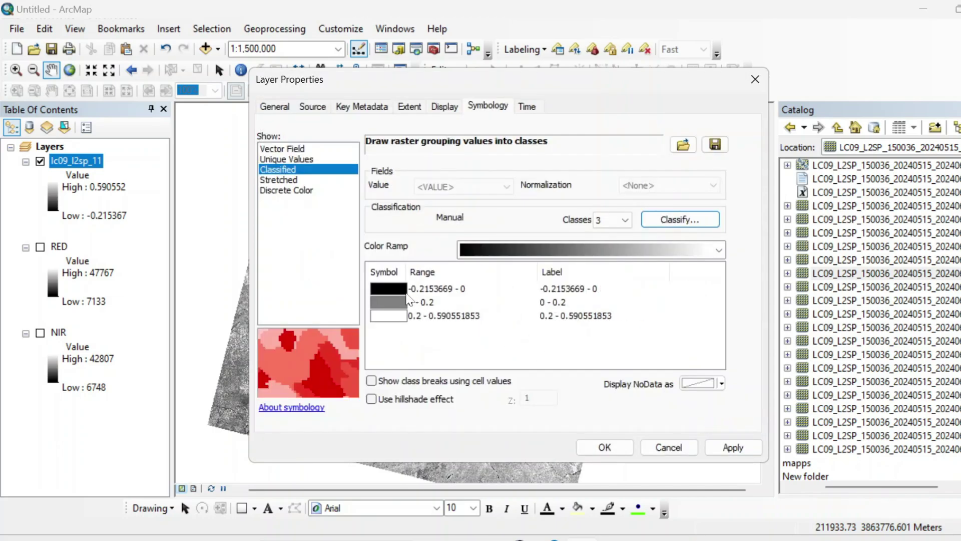
click(401, 291)
click(544, 380)
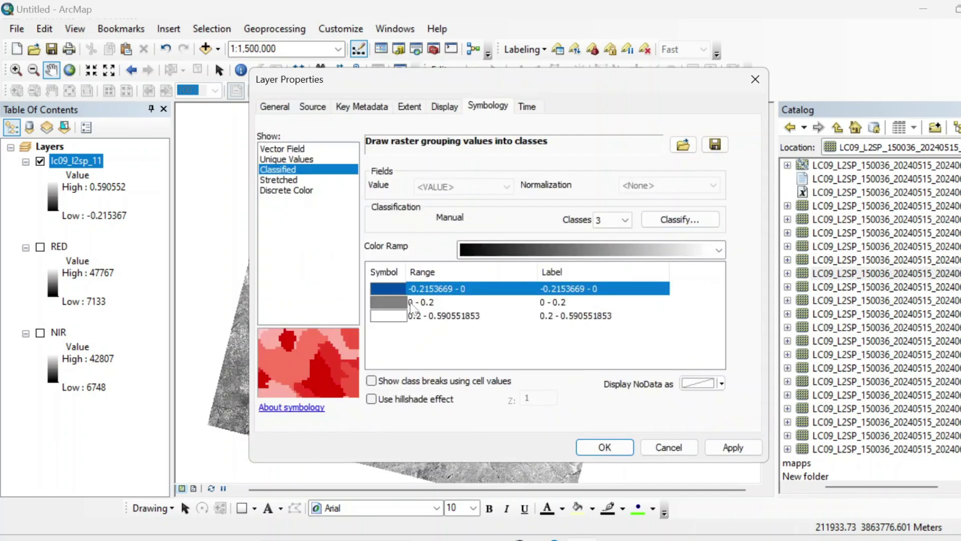
click(388, 302)
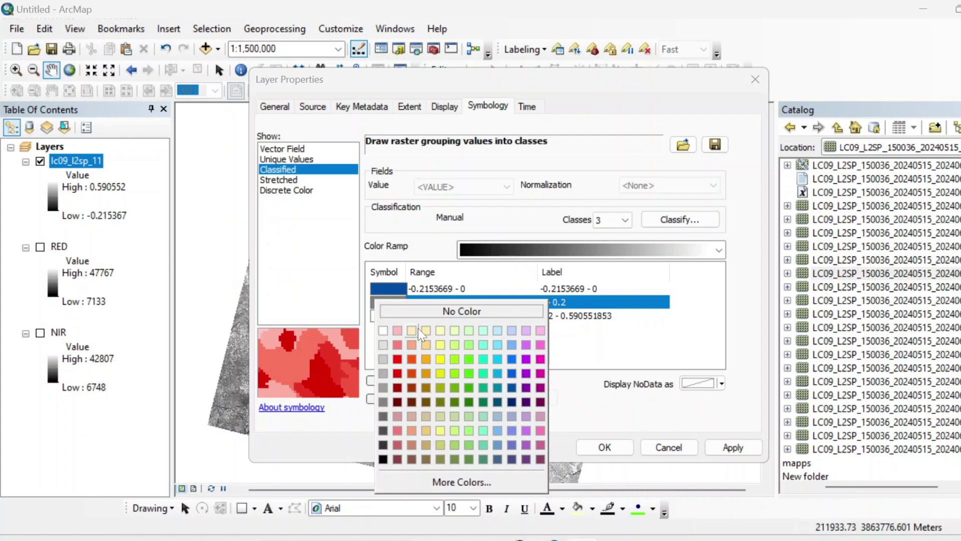
click(425, 330)
click(393, 315)
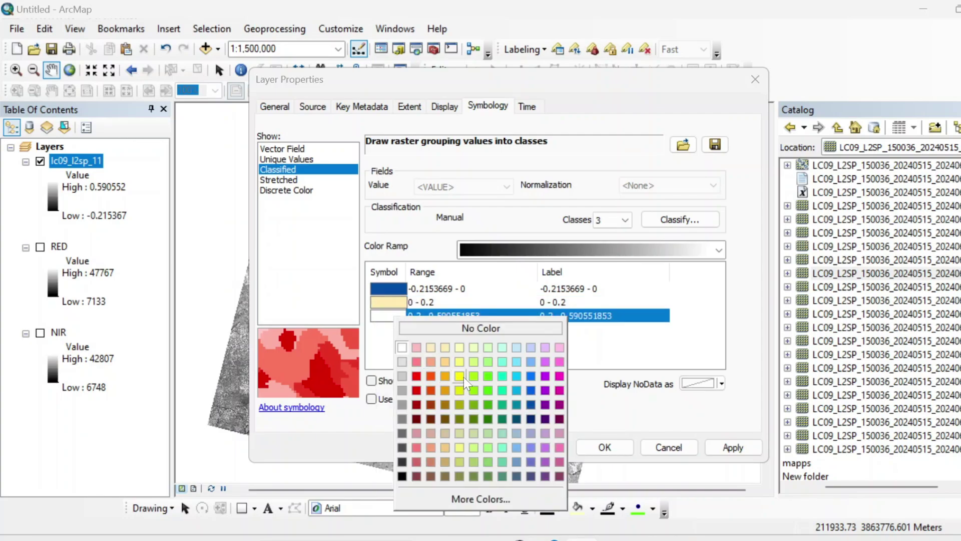
click(488, 384)
click(605, 447)
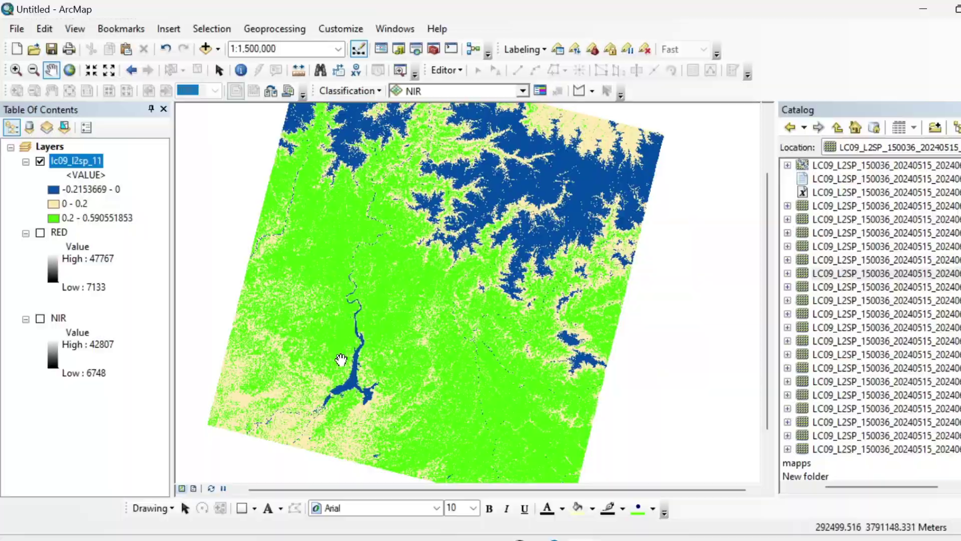
key(alt+Tab)
scroll(17, 323, up, 3)
scroll(17, 323, up, 2)
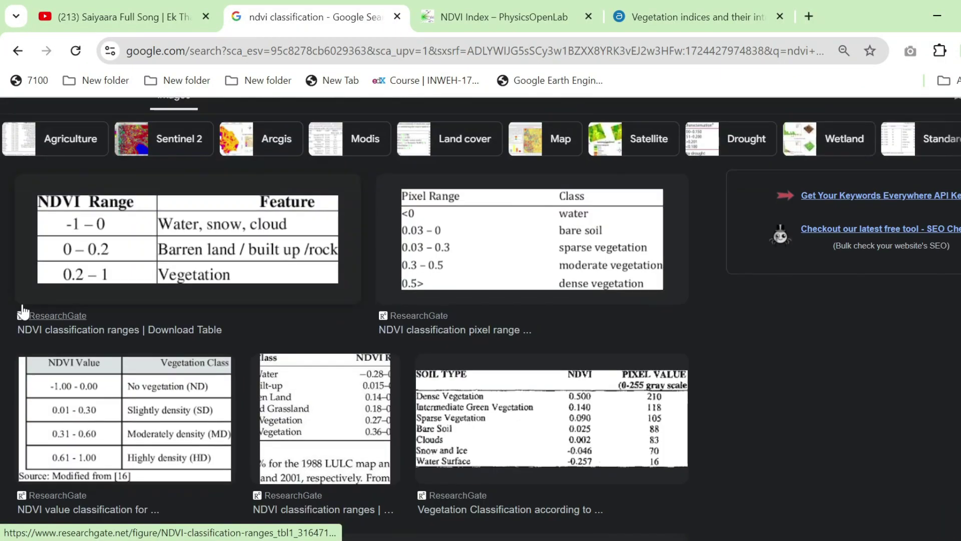
scroll(30, 288, down, 1)
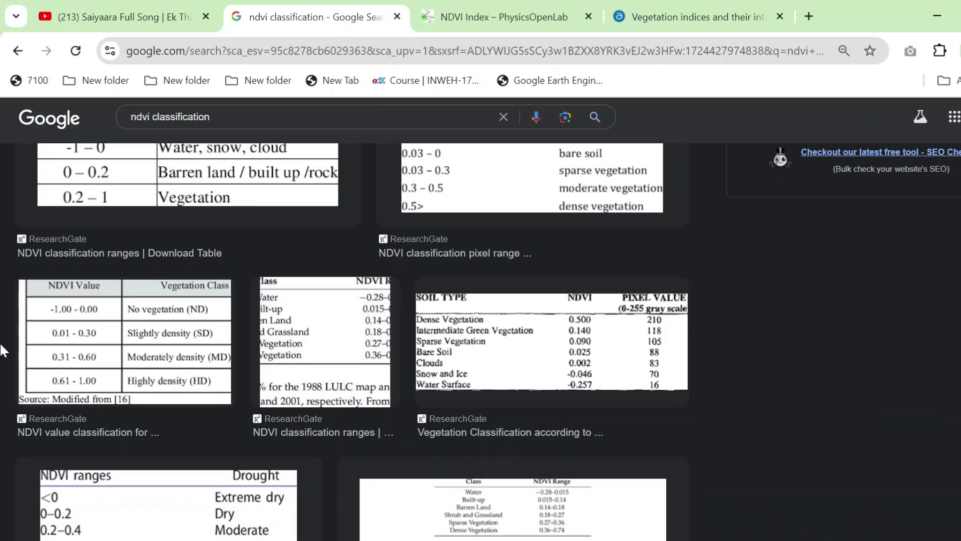
scroll(4, 350, down, 1)
scroll(4, 424, down, 5)
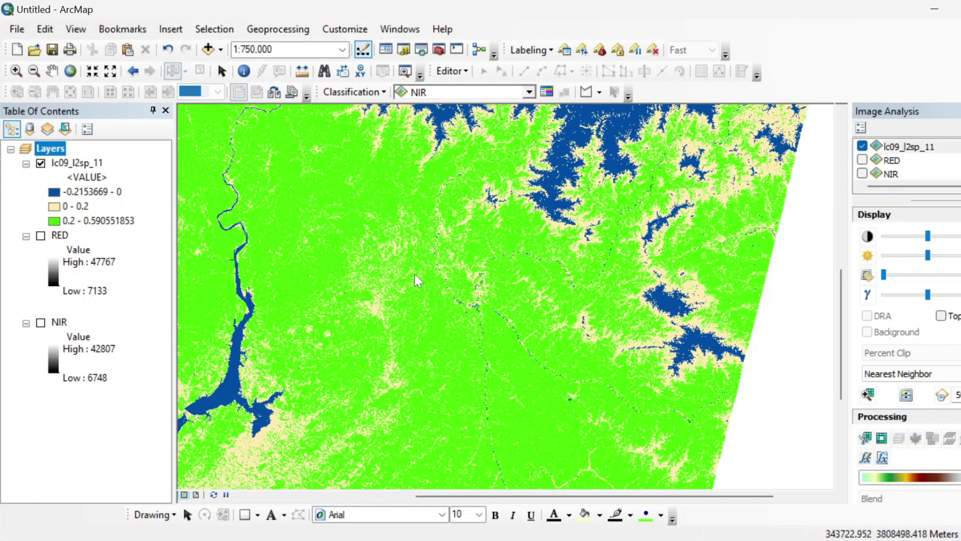
Add the PAK_adm3 district boundaries layer to the map from the Catalog.
scroll(465, 278, up, 3)
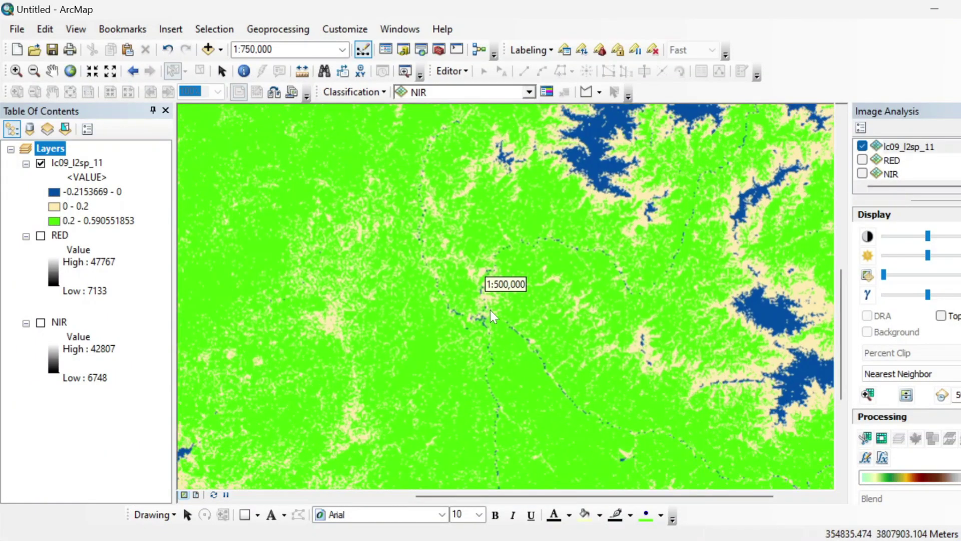
scroll(484, 316, up, 2)
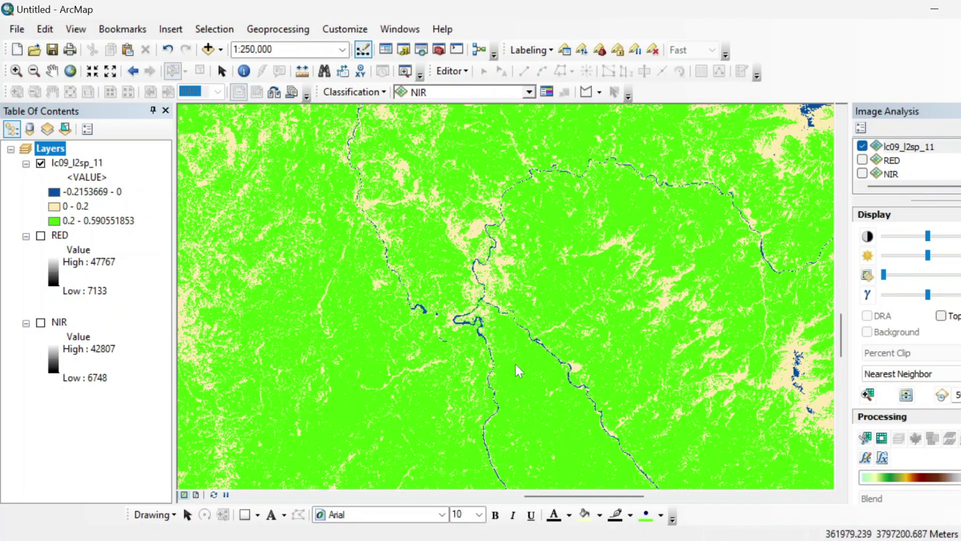
scroll(481, 281, down, 1)
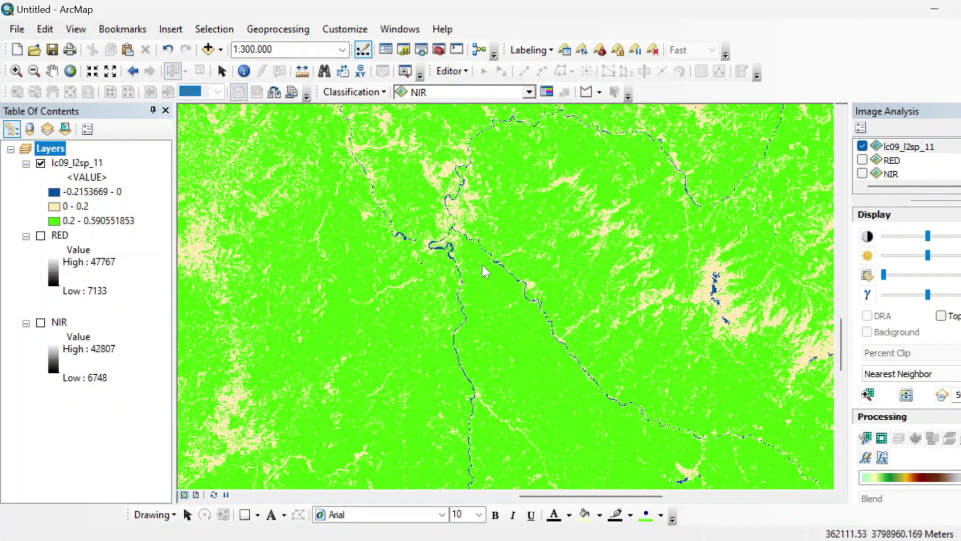
click(403, 50)
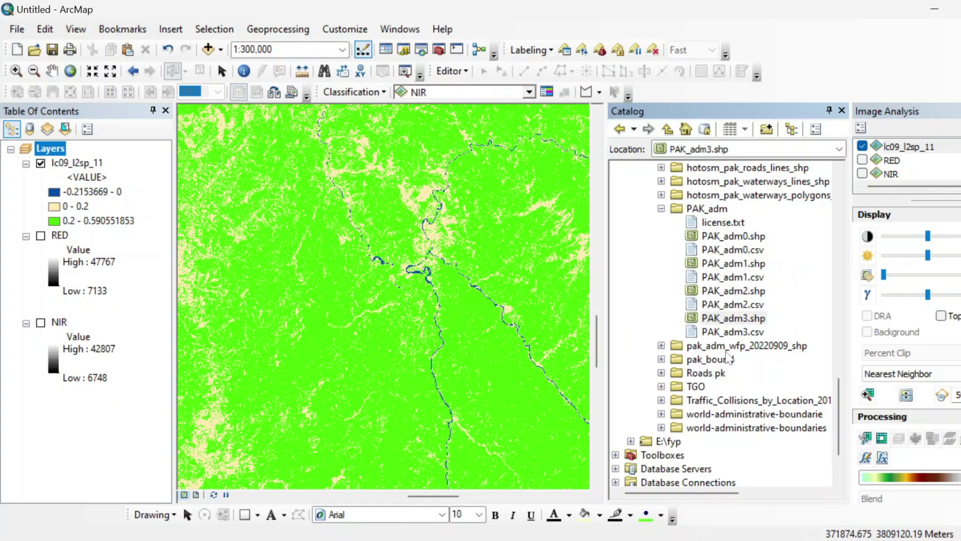
drag(734, 318, 431, 290)
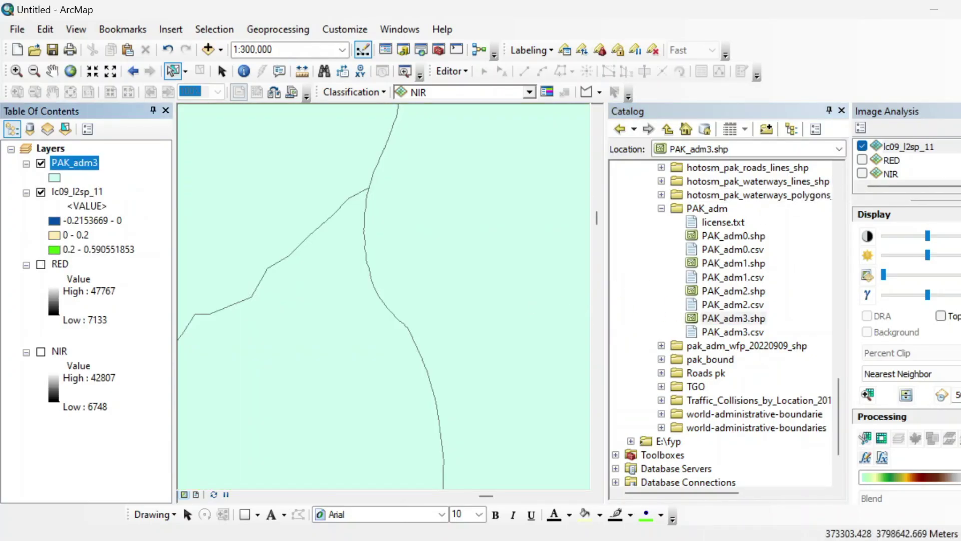
click(842, 110)
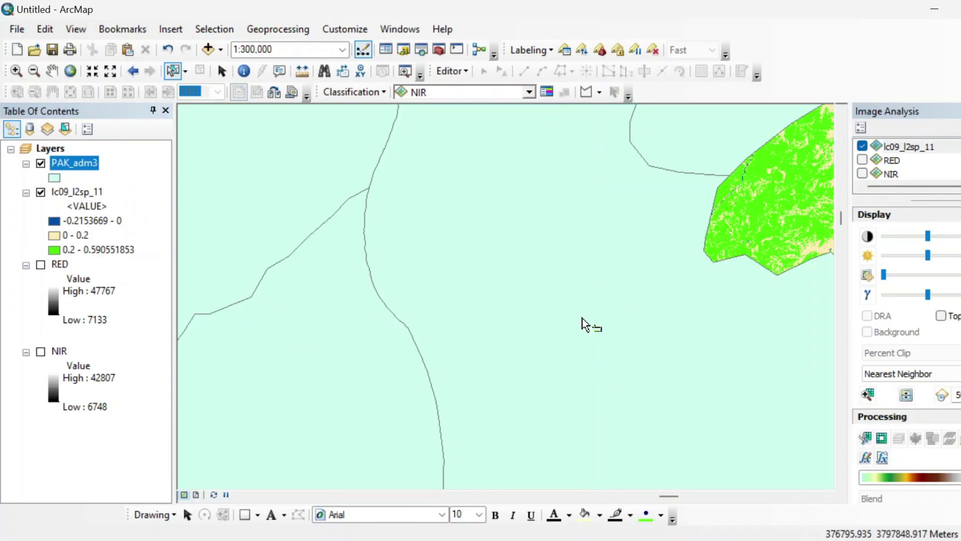
scroll(578, 322, down, 2)
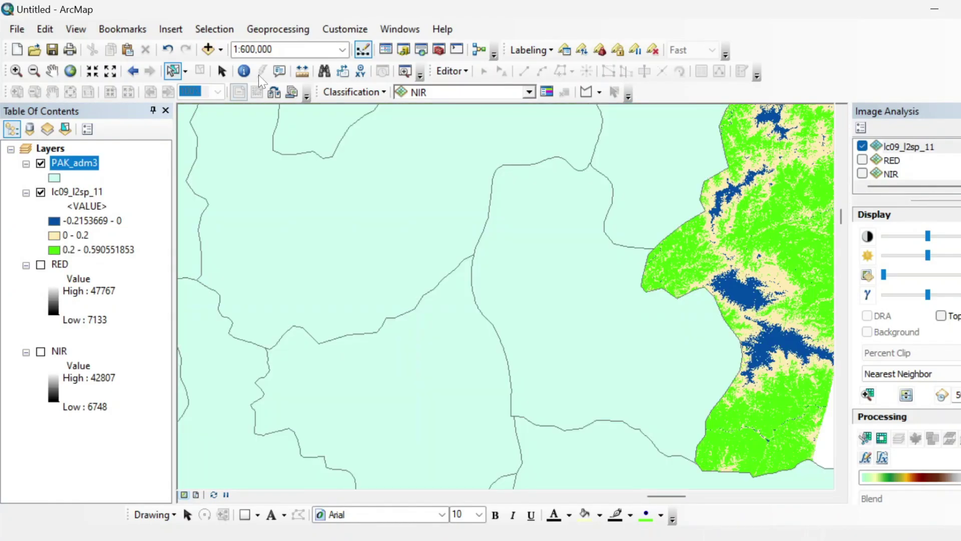
Identify the central district as Muzaffarabad and select its polygon.
click(243, 70)
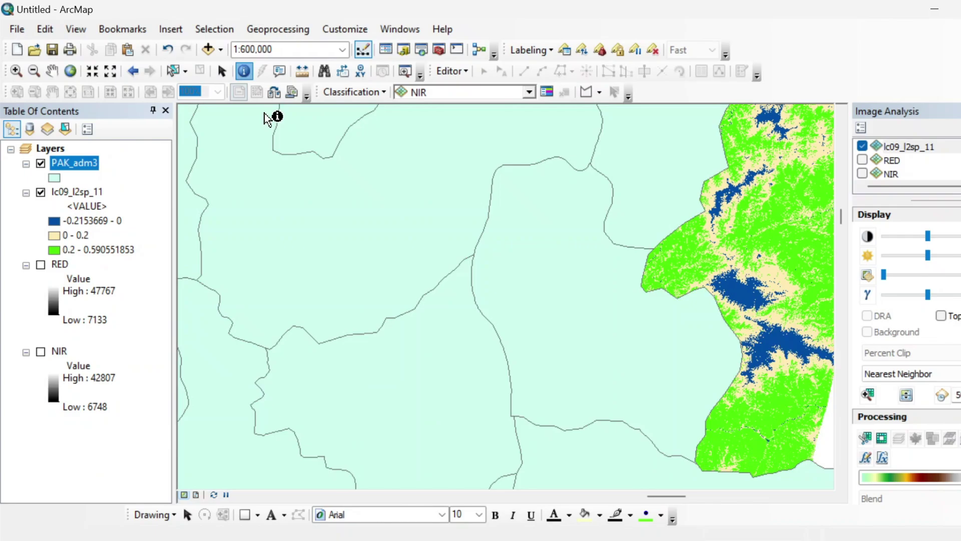
click(577, 345)
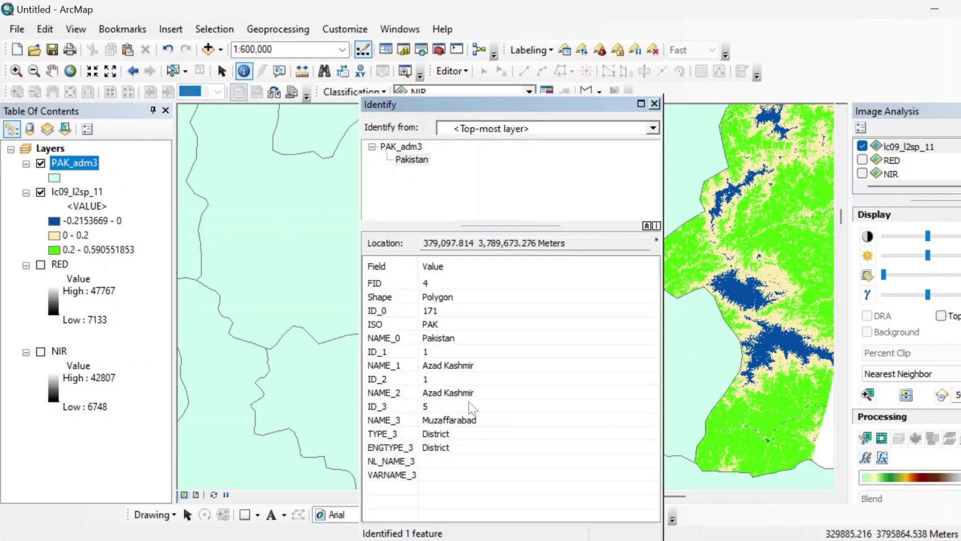
click(655, 104)
click(172, 71)
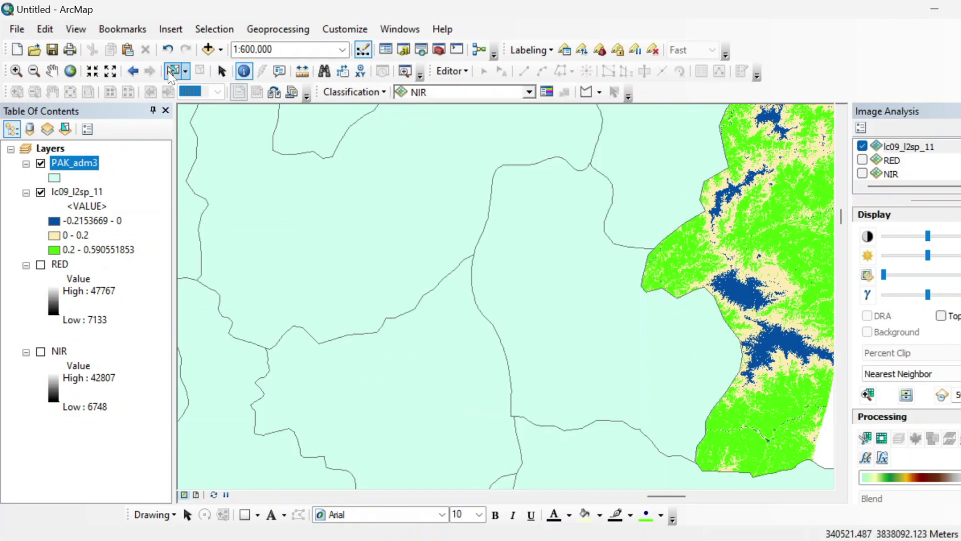
click(519, 241)
Create a new PAK_adm3 selection layer from the selected Muzaffarabad district.
right_click(90, 164)
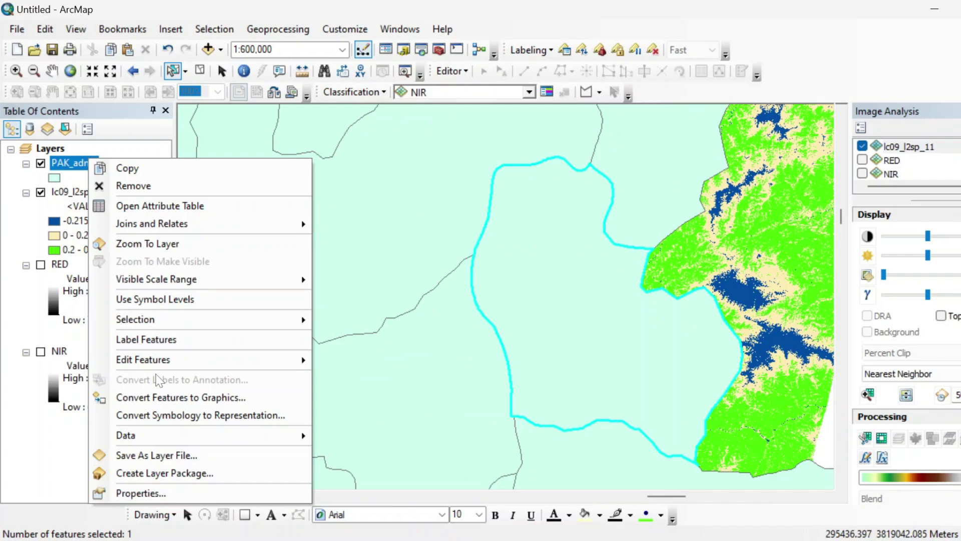
mouse_move(193, 322)
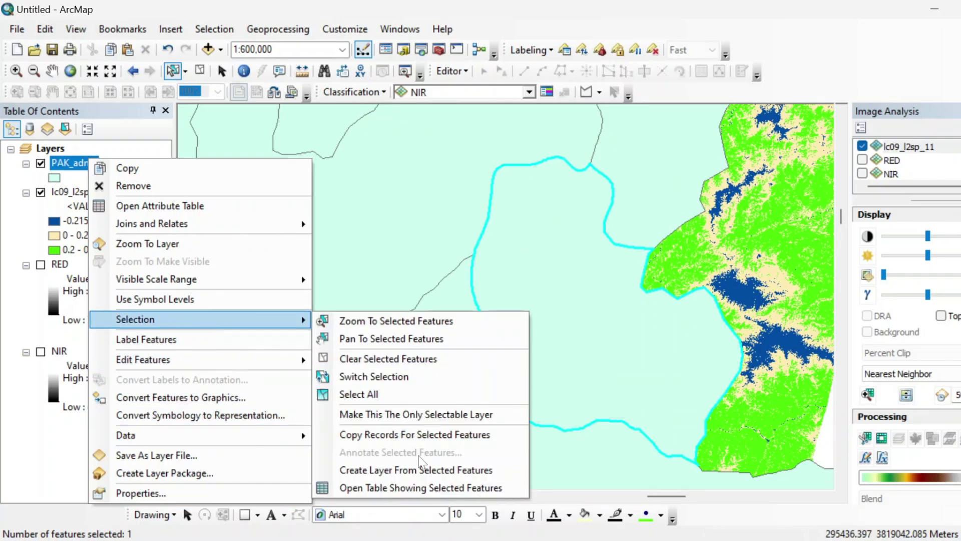
click(423, 469)
Remove the full PAK_adm3 layer, then recentre the map and reselect the district.
right_click(80, 190)
click(115, 217)
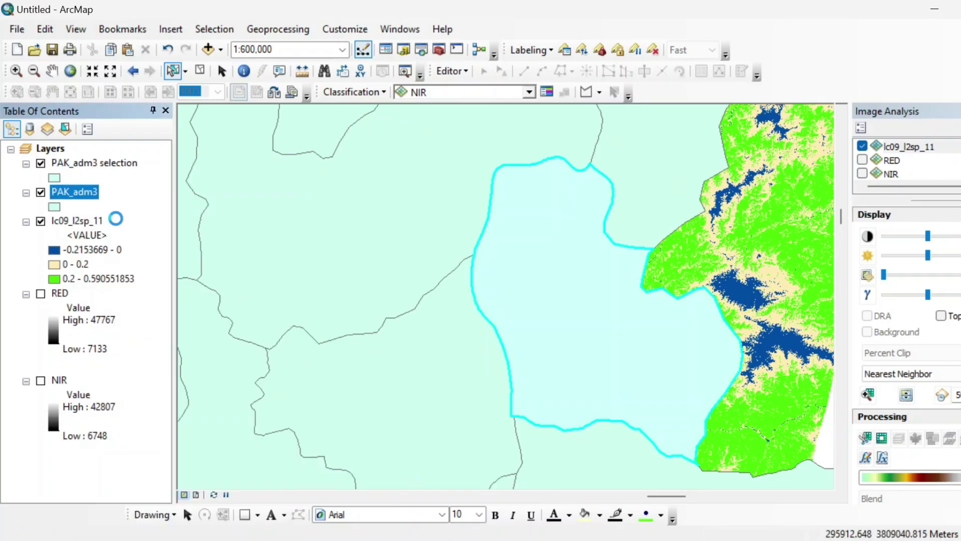
drag(571, 322, 419, 290)
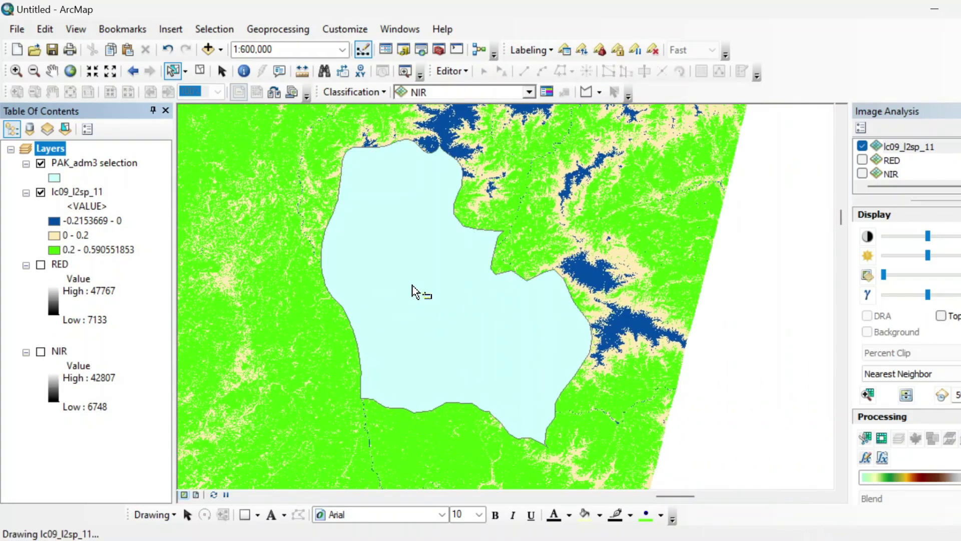
click(415, 225)
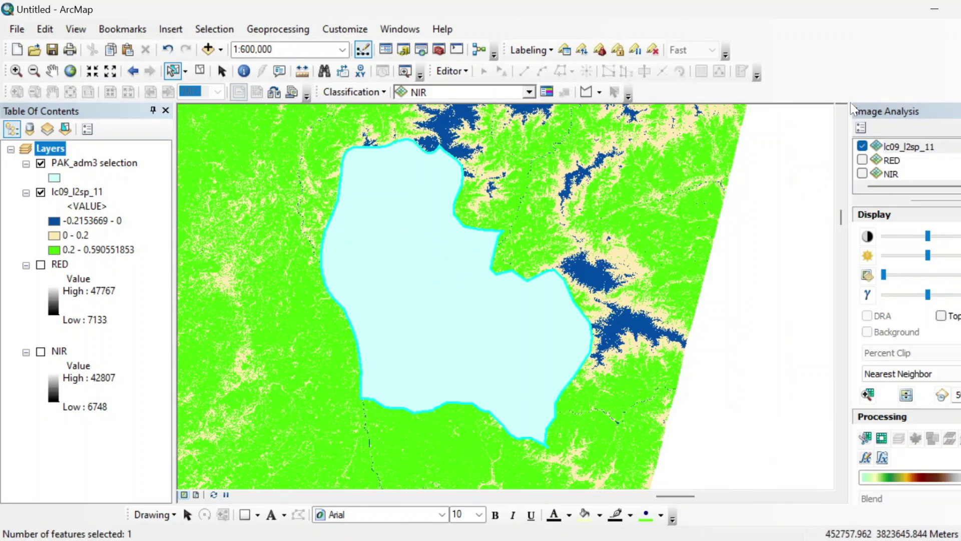
Clip lc09_l2sp_11 to the selected district in Image Analysis and hide the original raster.
click(403, 30)
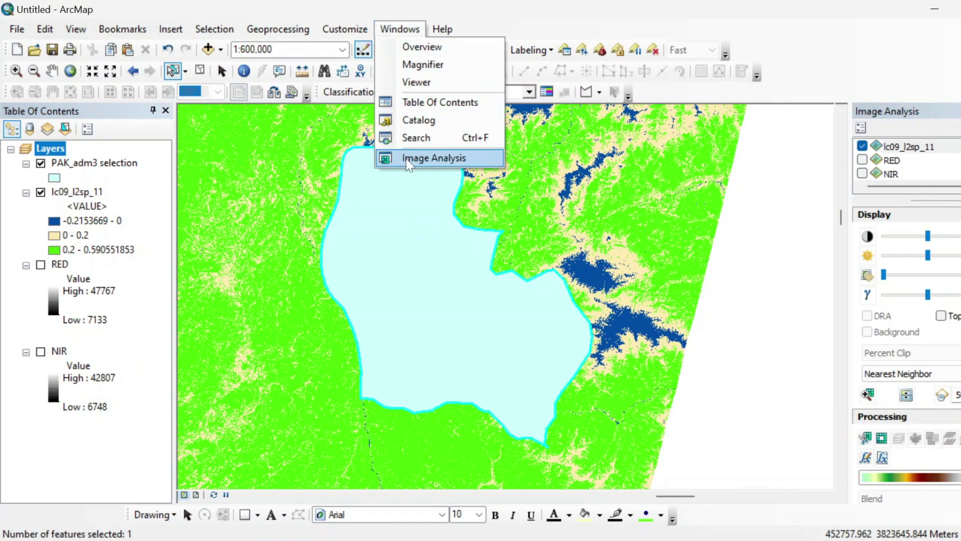
click(909, 148)
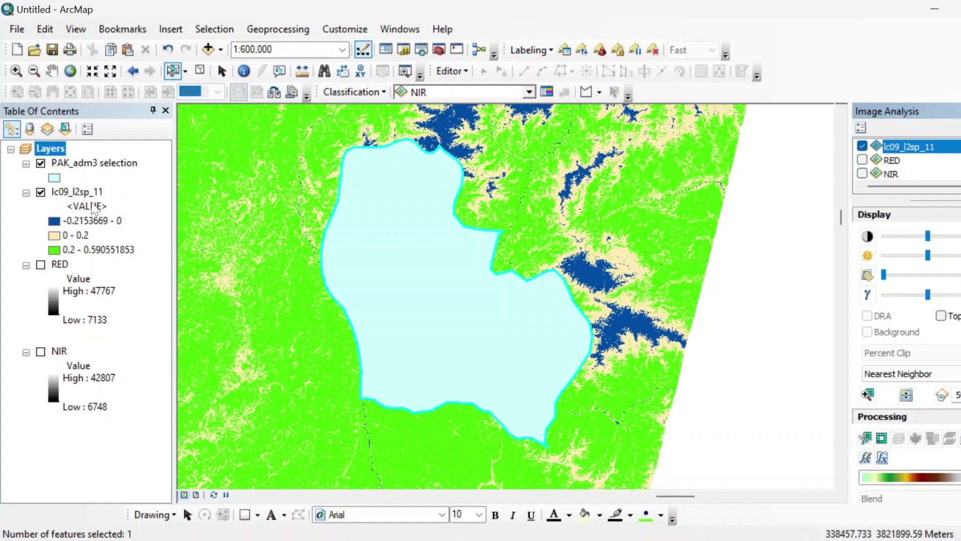
click(865, 438)
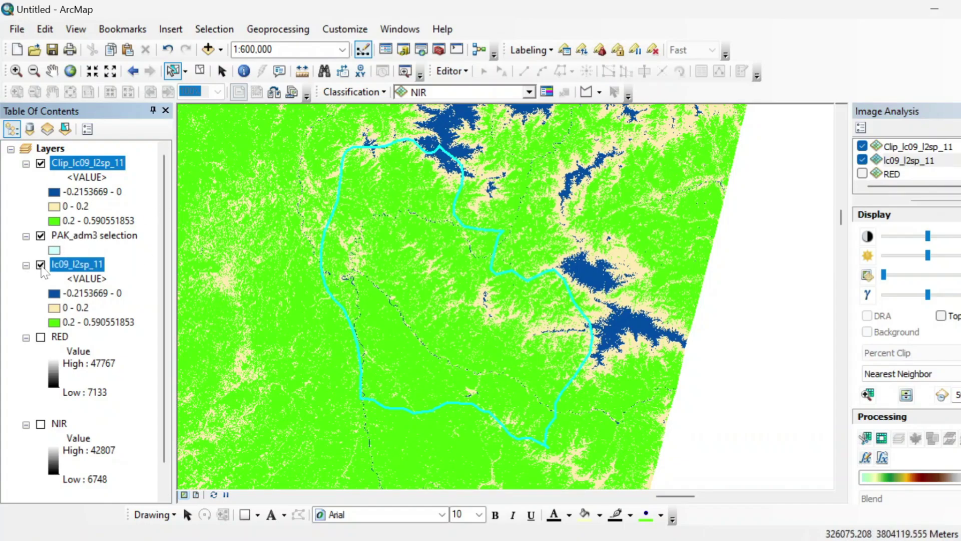
click(41, 266)
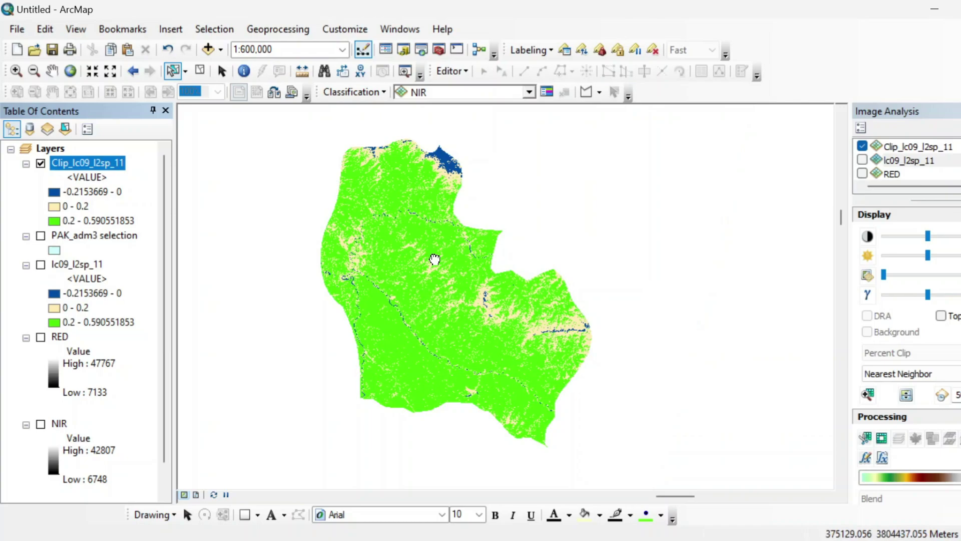
Classify the clipped raster into 4 classes with manual breaks at 0, 0.15 and 0.3.
key(Left)
key(Up)
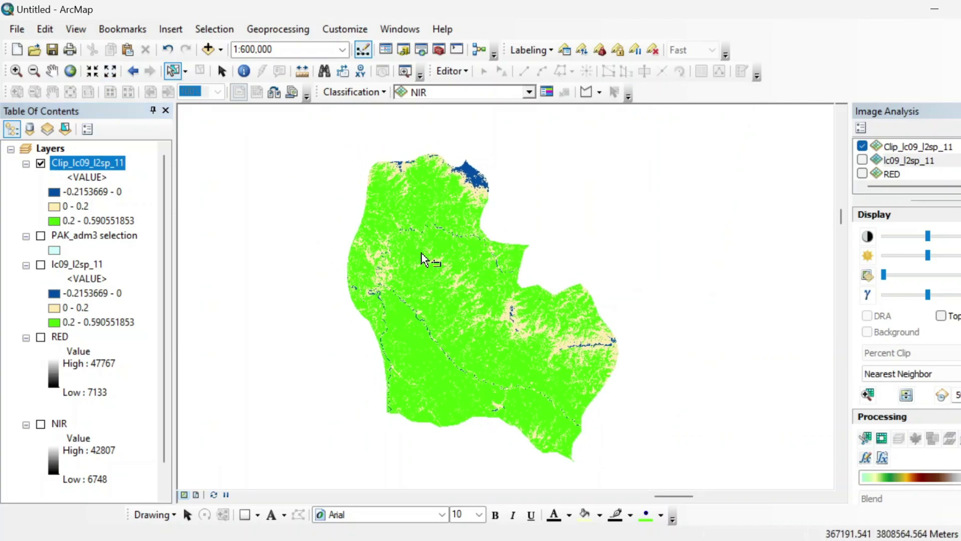
scroll(387, 267, up, 2)
right_click(91, 164)
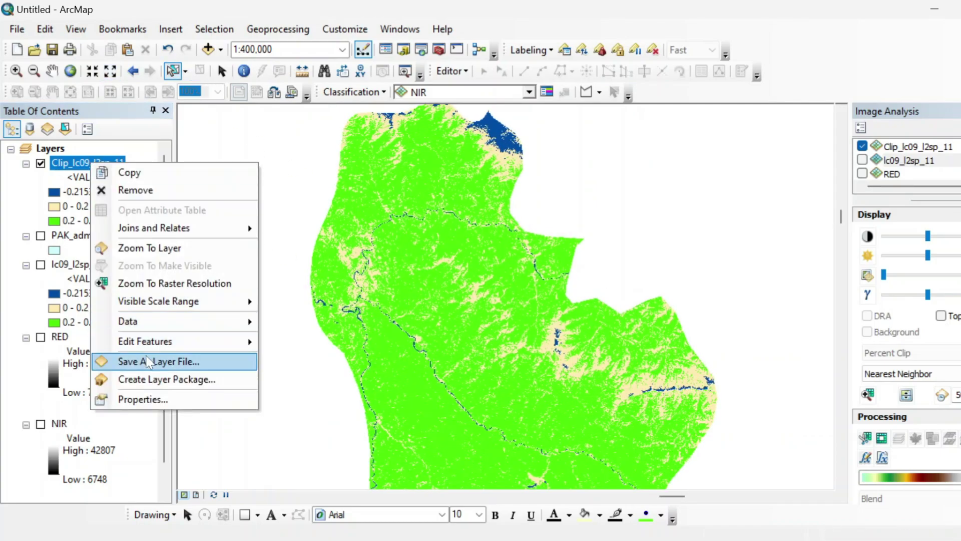
click(145, 397)
click(576, 337)
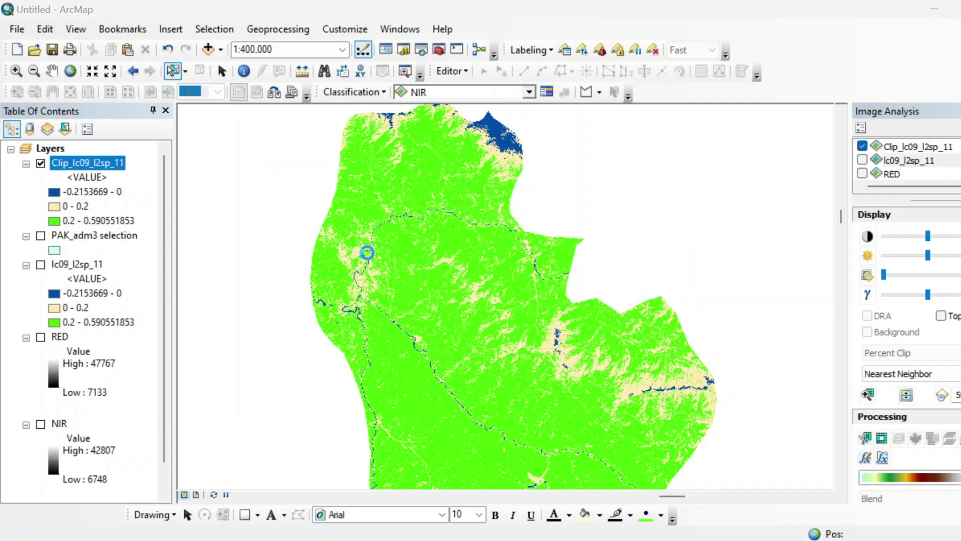
click(619, 223)
click(613, 256)
click(689, 222)
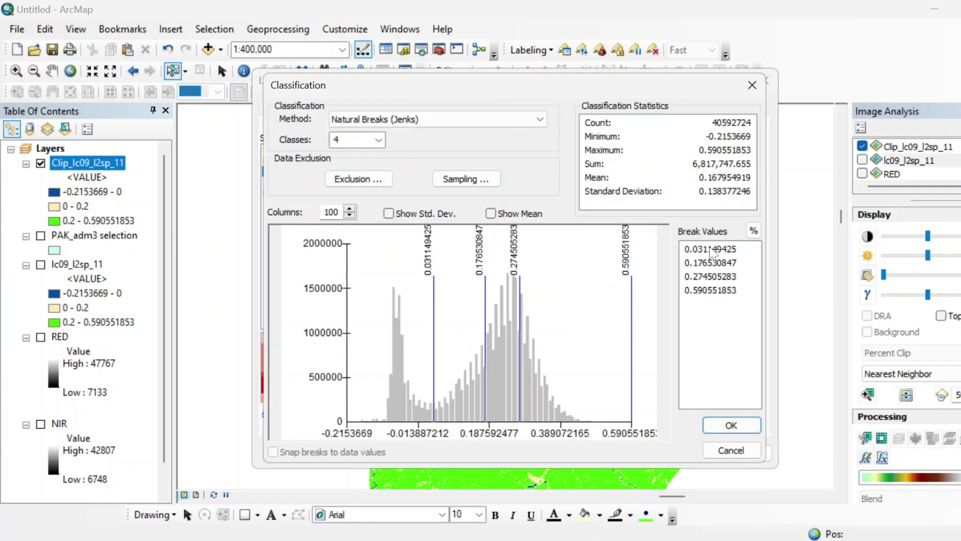
key(Return)
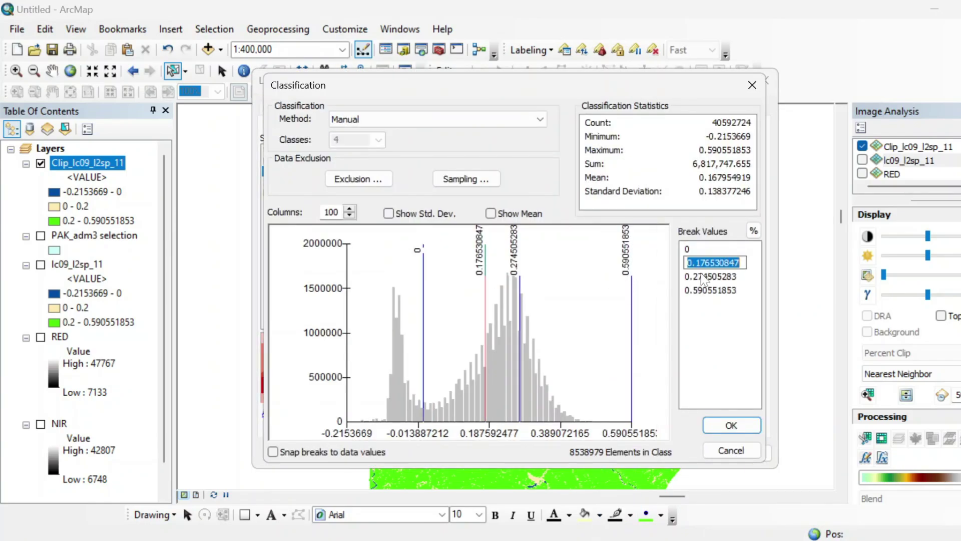
key(Return)
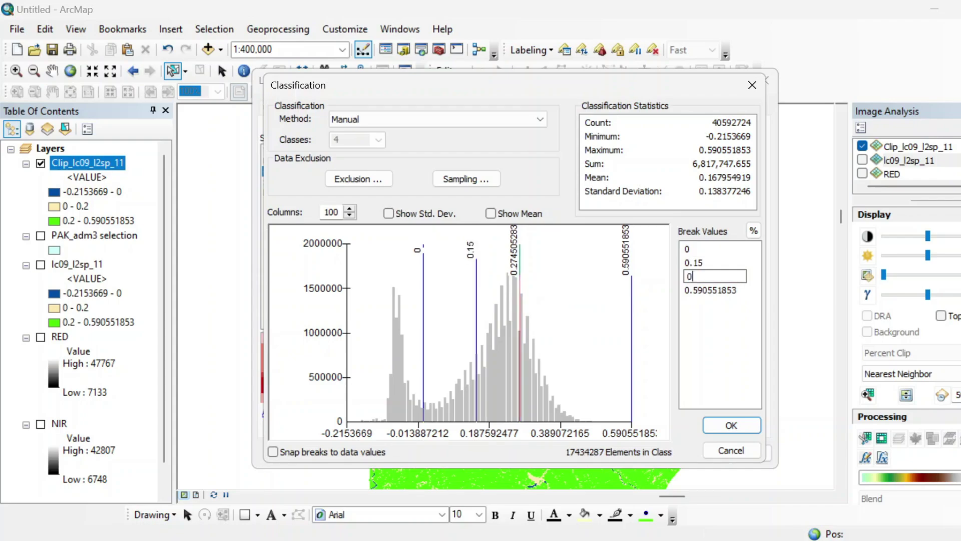
key(Return)
click(731, 425)
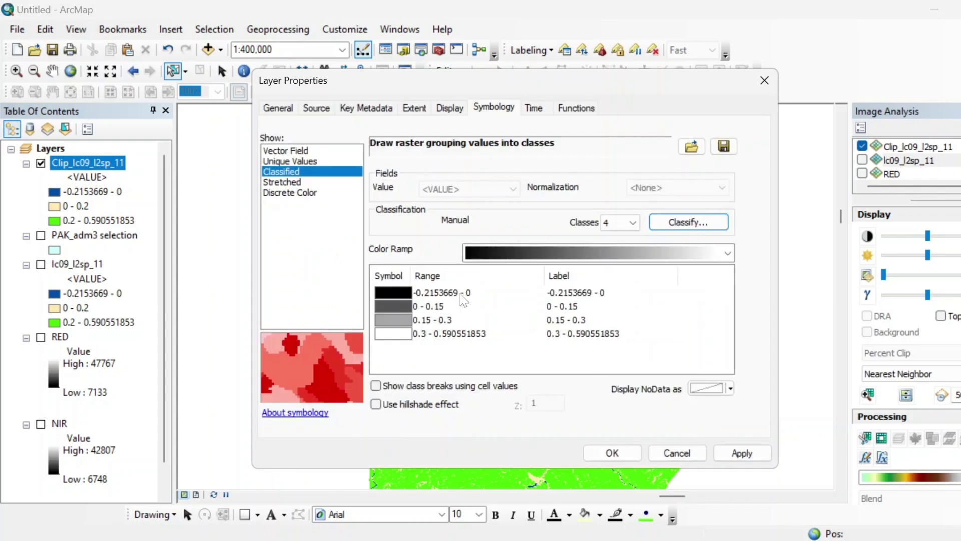
Colour the four classes blue, beige, light green and dark green and apply.
click(387, 292)
click(536, 383)
click(386, 306)
click(435, 340)
click(386, 319)
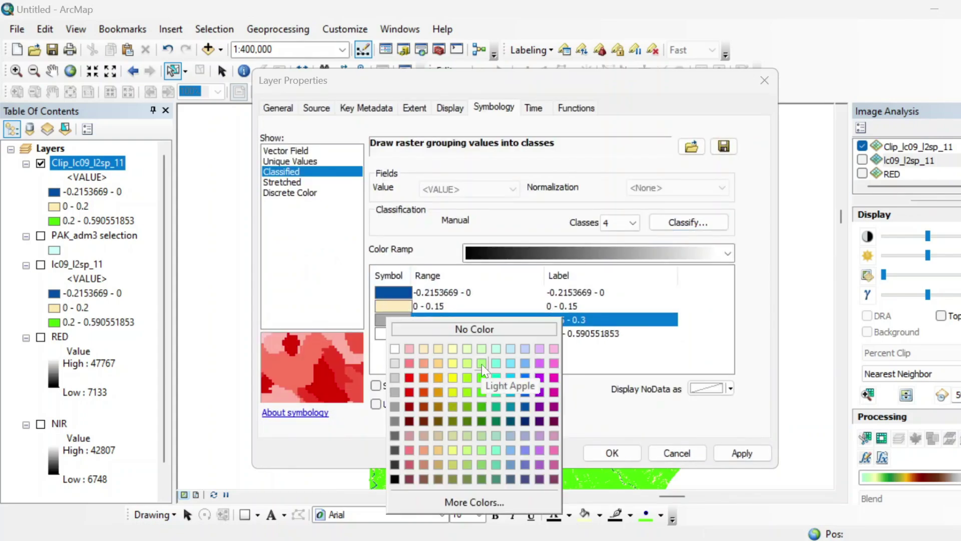
click(482, 365)
click(401, 334)
click(401, 334)
click(439, 389)
click(612, 452)
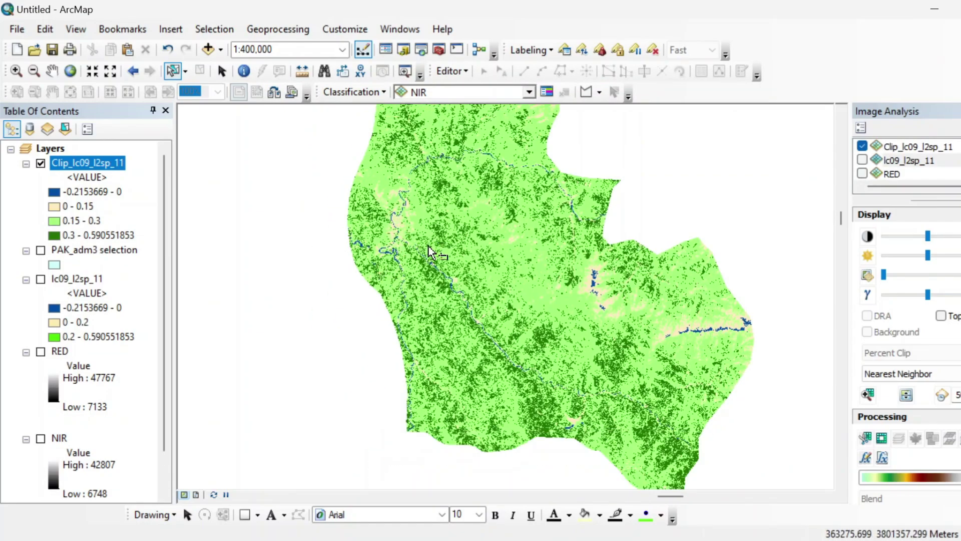
Change the 0.15 - 0.3 class colour to a brighter green.
right_click(106, 168)
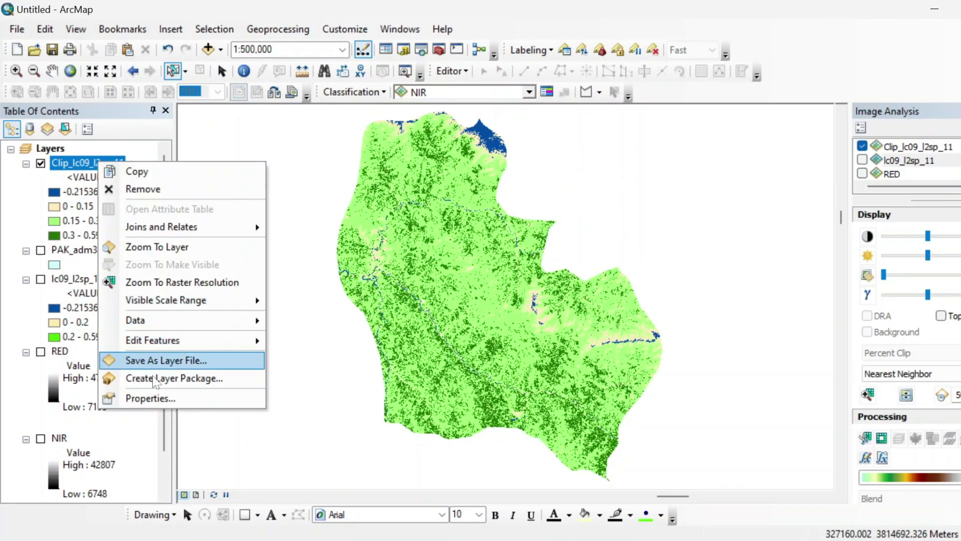
click(161, 394)
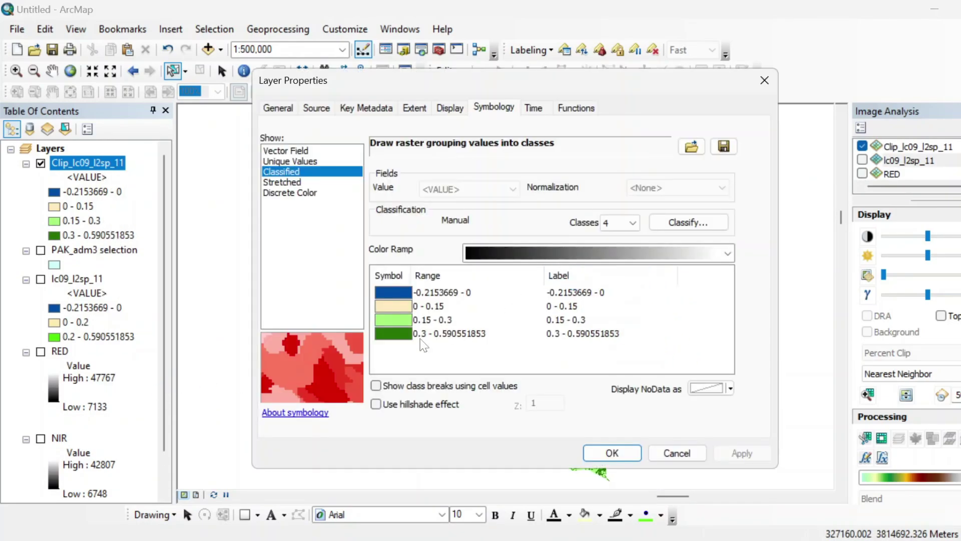
click(387, 324)
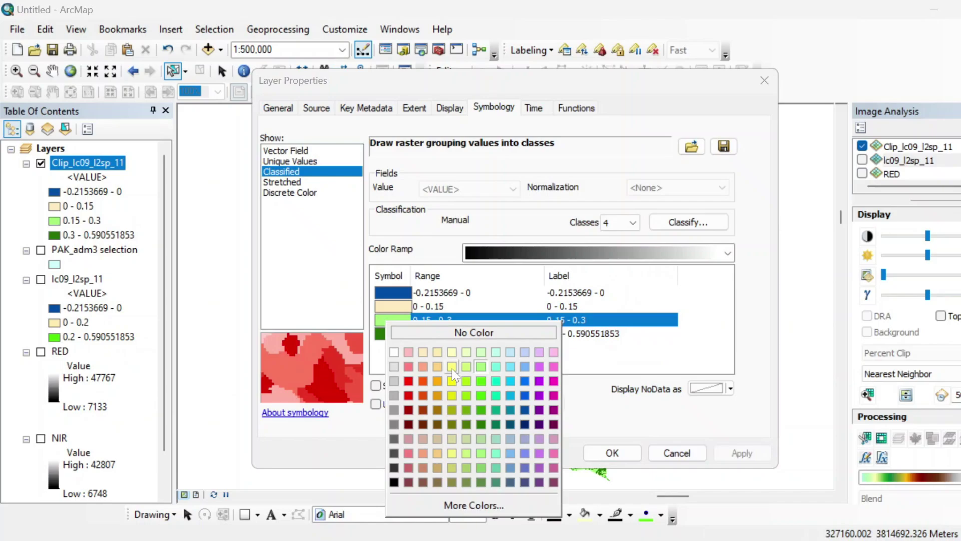
click(481, 381)
Confirm the bright green, switch PAK_adm3 selection back on and move it above Clip_lc09_l2sp_11.
click(599, 453)
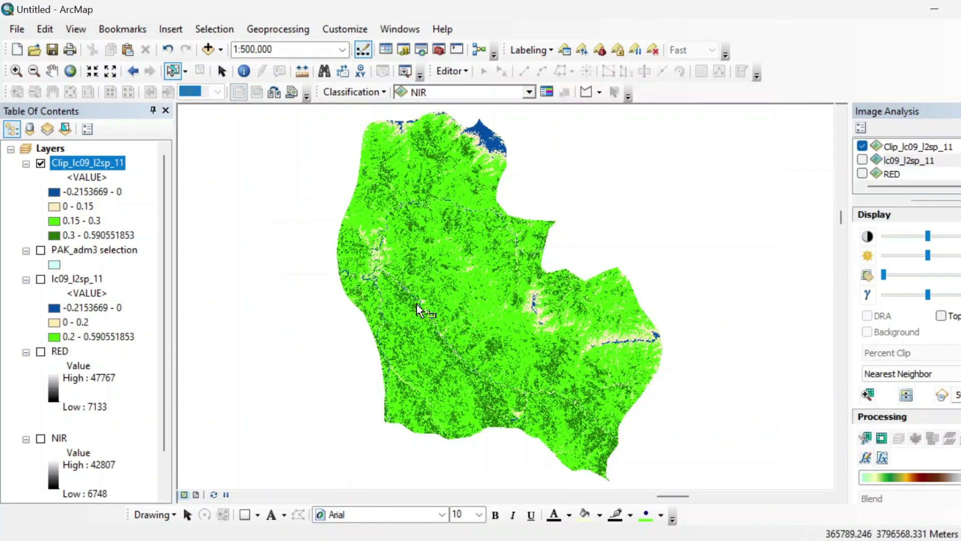
scroll(386, 279, up, 3)
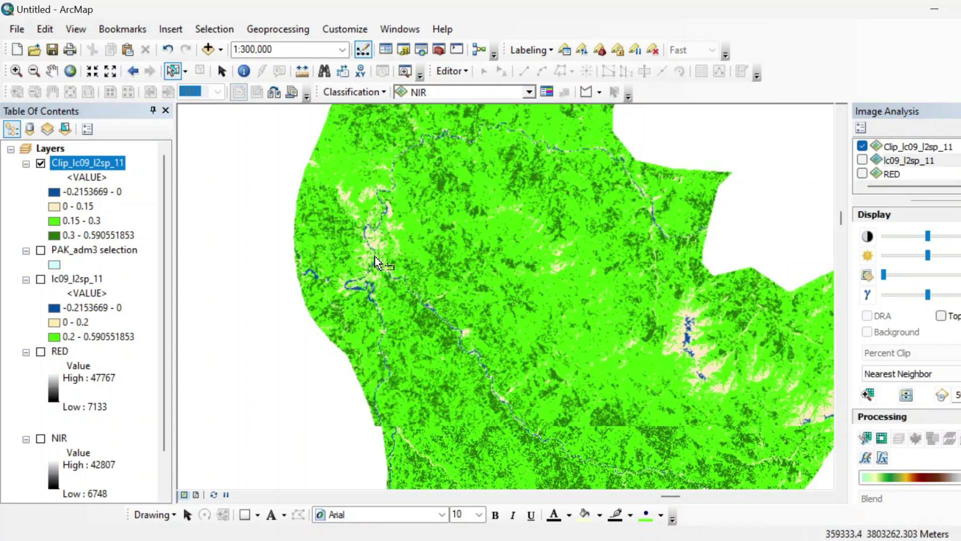
scroll(374, 256, up, 3)
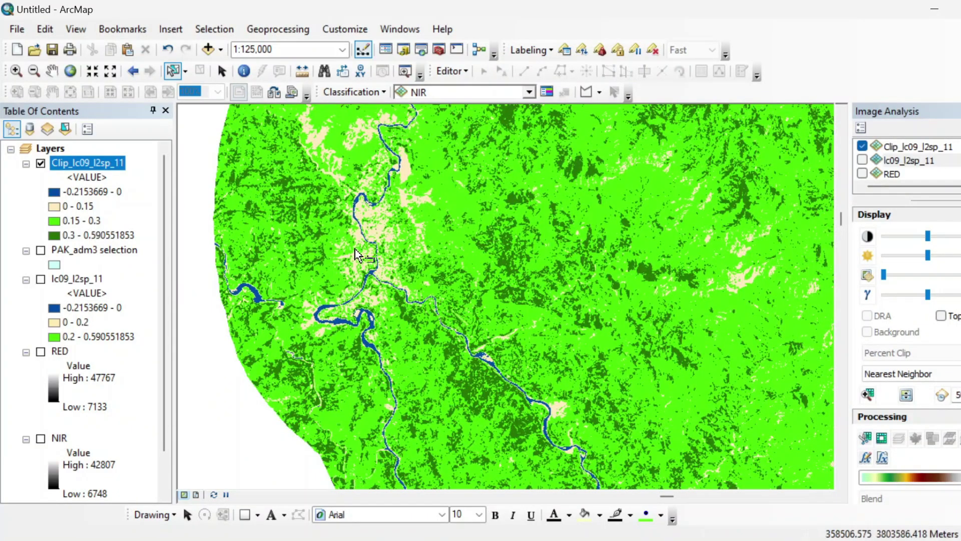
scroll(379, 251, up, 1)
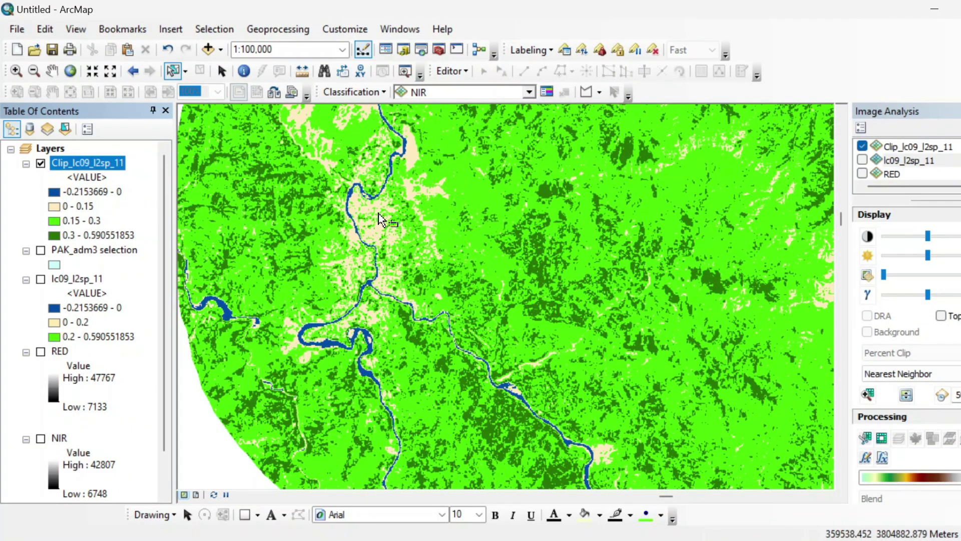
scroll(363, 260, down, 1)
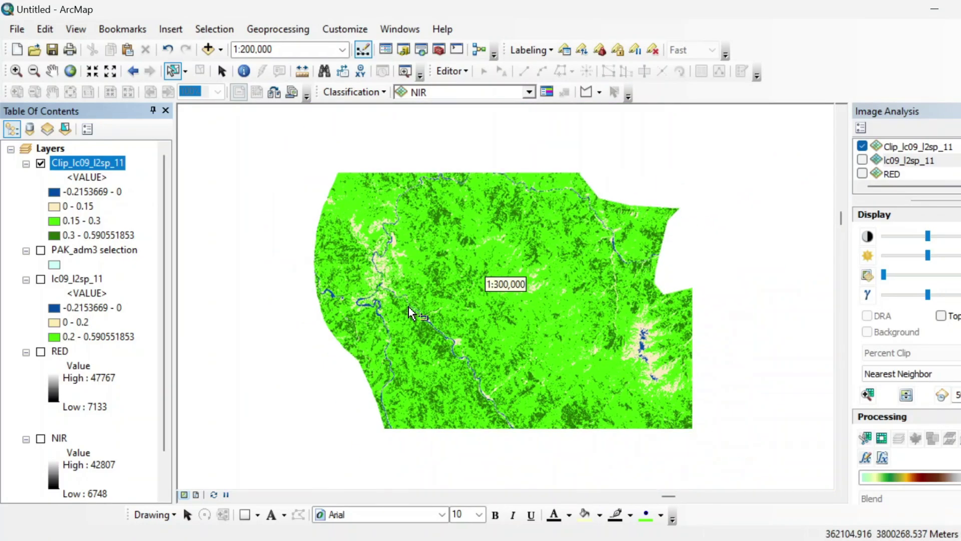
scroll(475, 312, down, 1)
click(40, 250)
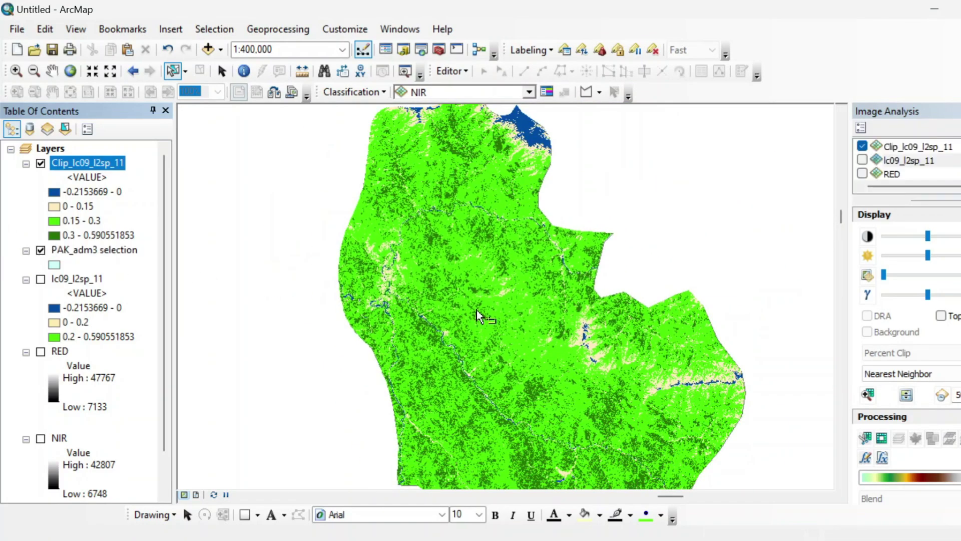
scroll(552, 279, down, 1)
drag(55, 250, 86, 159)
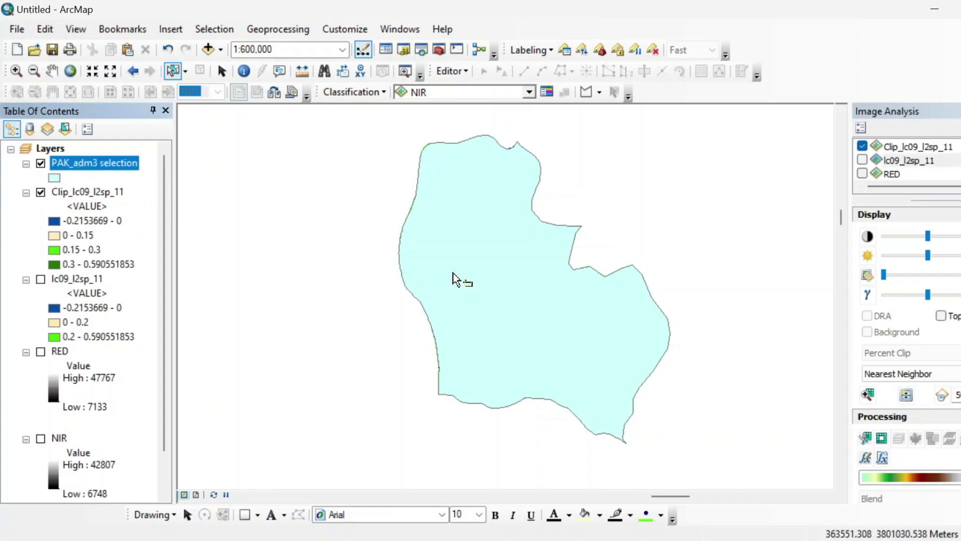
Give the PAK_adm3 selection boundary a Hollow fill.
click(54, 178)
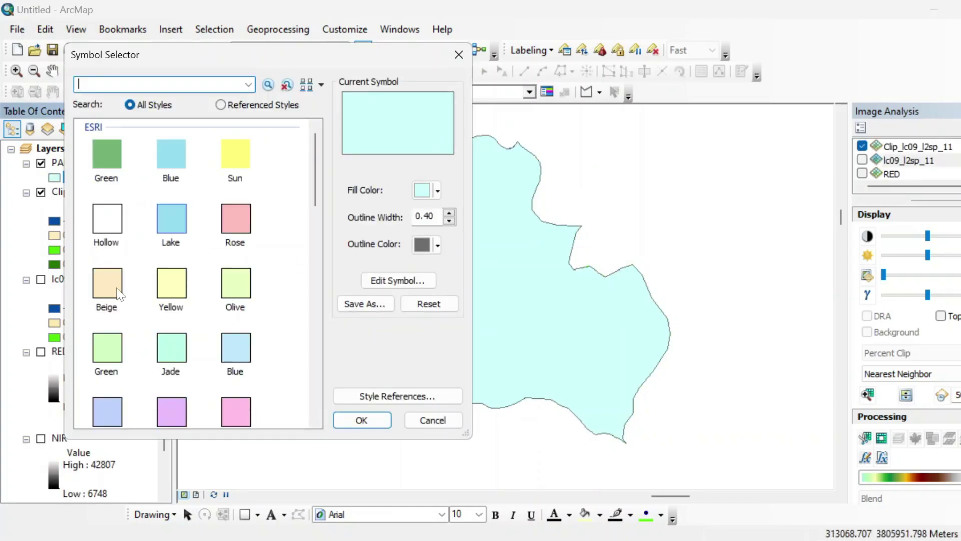
click(104, 212)
click(365, 419)
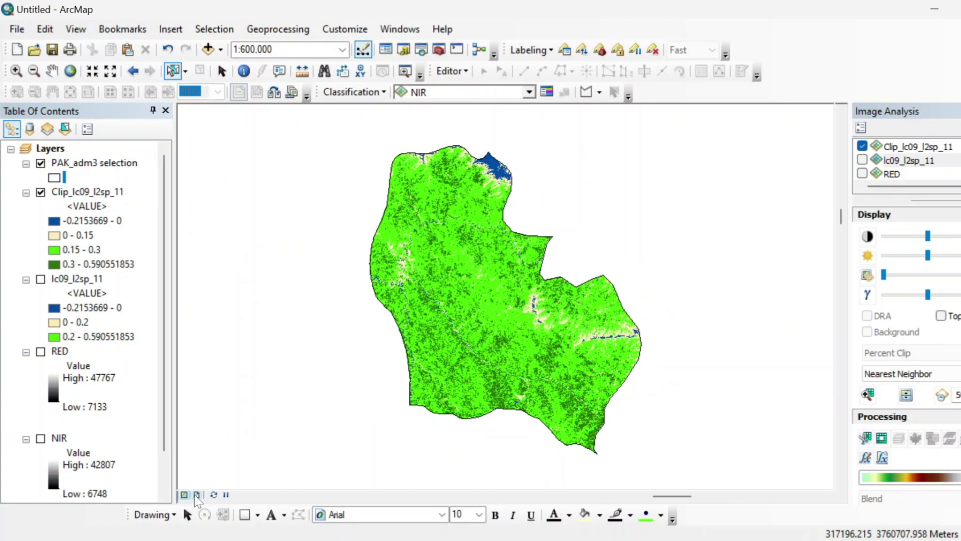
Apply the ISO A5 Portrait layout template and enlarge the map frame to fill the page.
click(195, 495)
click(274, 92)
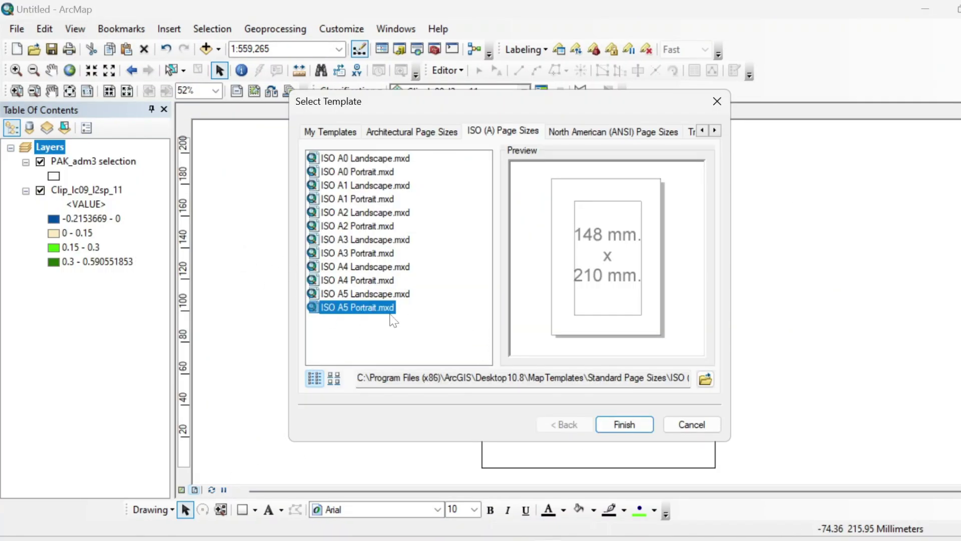
click(625, 424)
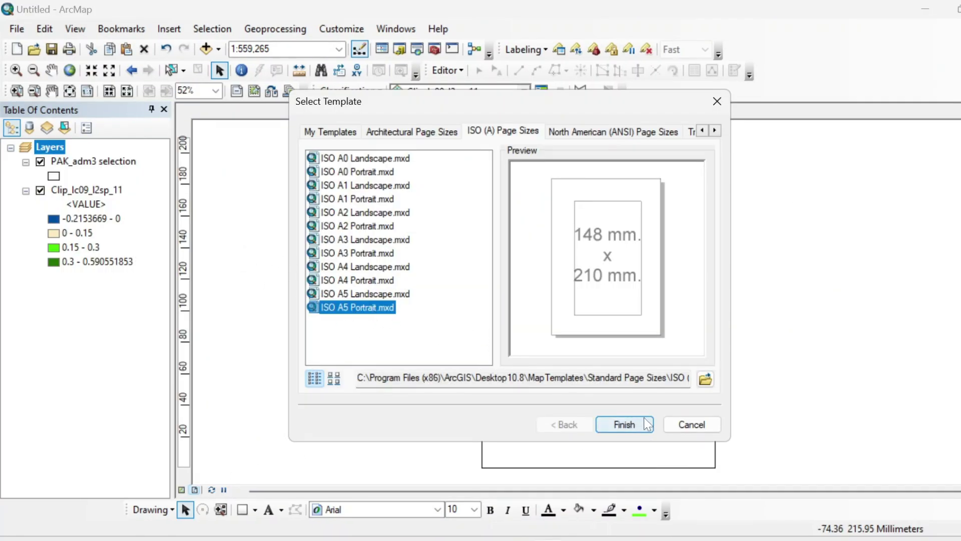
click(584, 262)
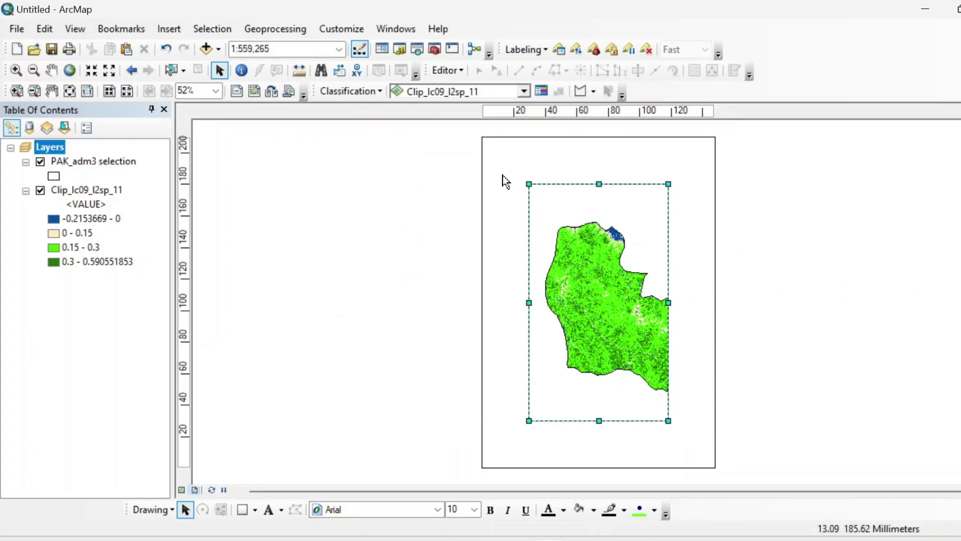
drag(529, 184, 489, 146)
Add an ESRI North 3 north arrow to the layout.
click(171, 29)
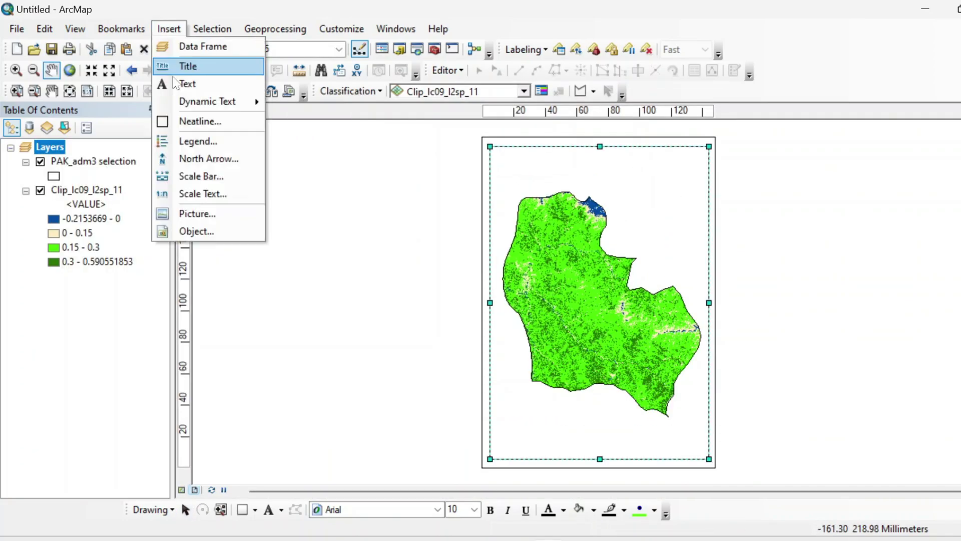
click(208, 158)
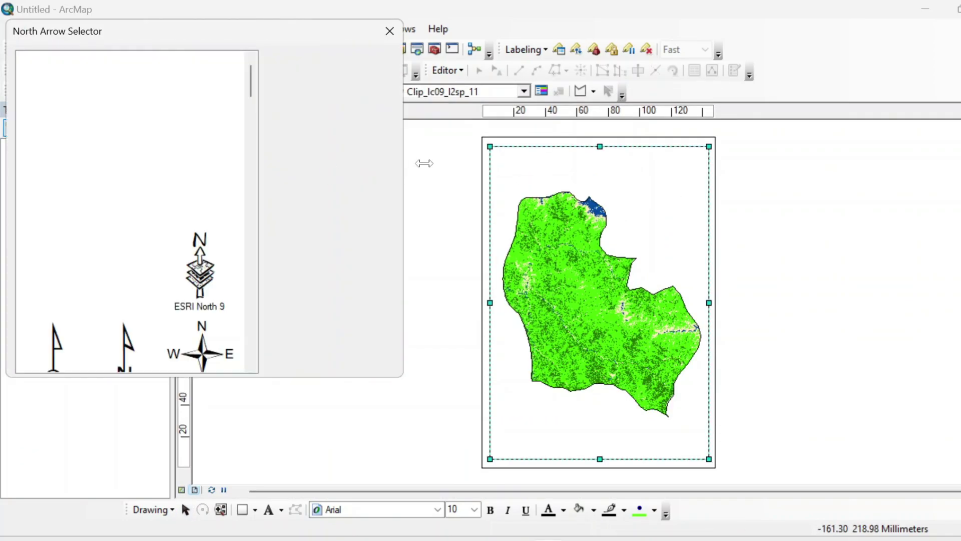
click(200, 92)
click(296, 363)
click(170, 29)
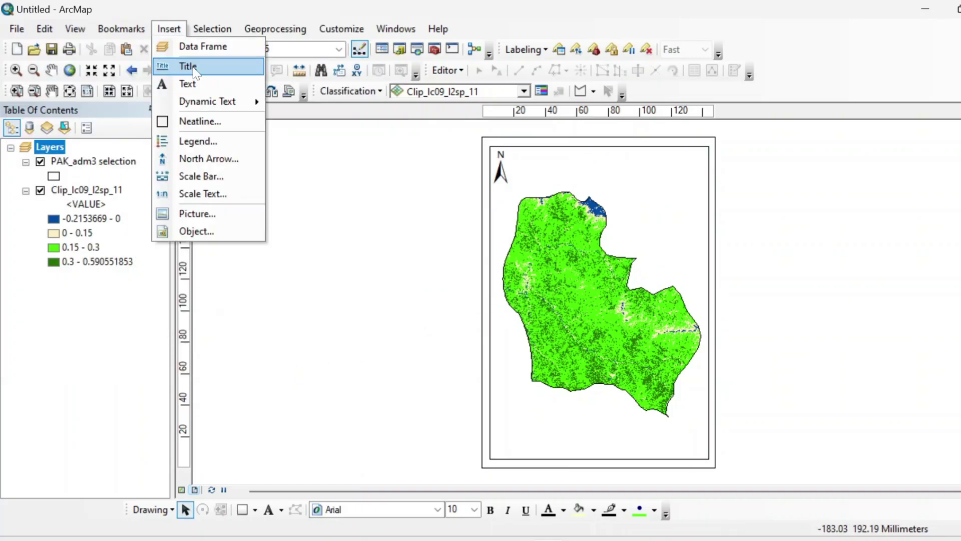
Insert a title and set its text to 'NDVI for Muzafrabad 2024'.
click(191, 66)
text(asdasd)
click(521, 297)
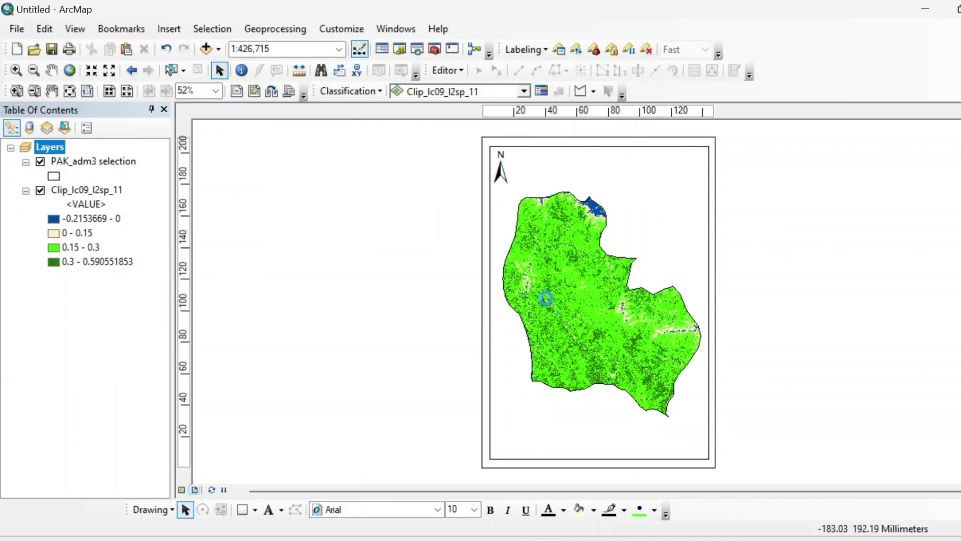
click(587, 192)
click(599, 170)
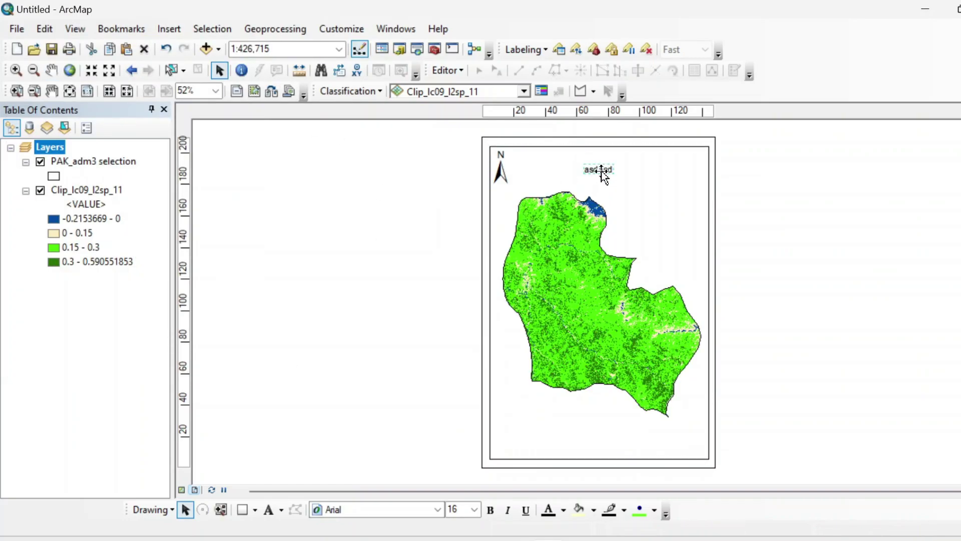
double_click(599, 170)
text(NDVI for Muzafrabad 2024)
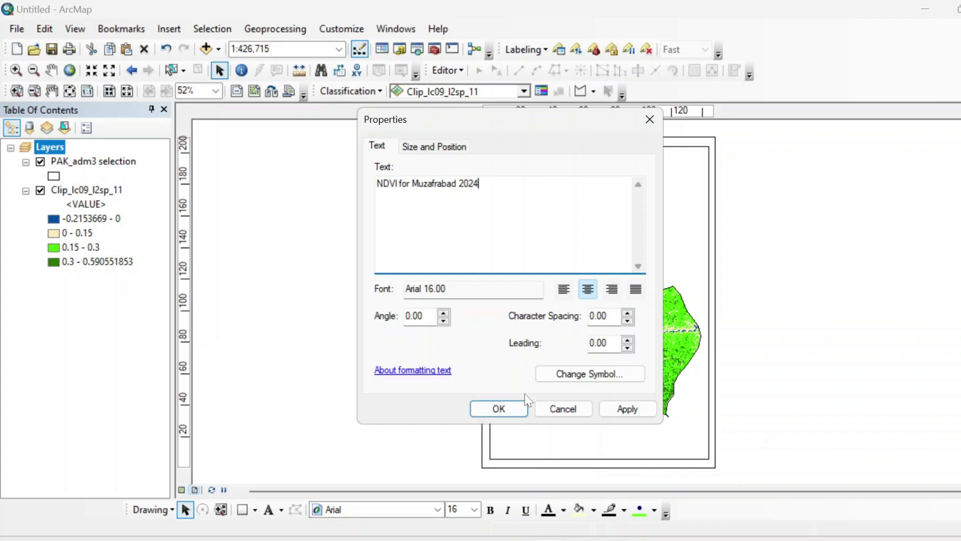
click(498, 409)
Set the title font to Times New Roman and move it up.
click(438, 510)
scroll(406, 440, down, 2)
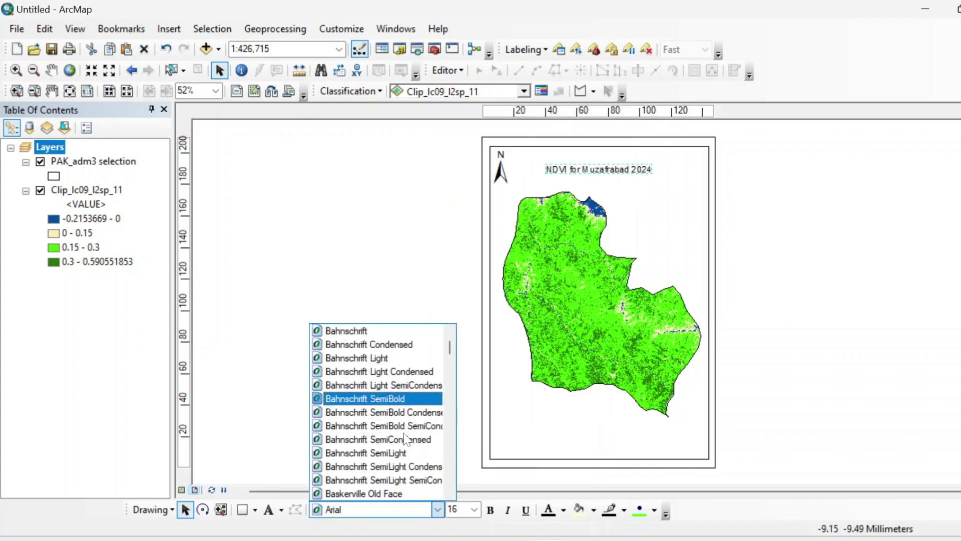
scroll(407, 440, down, 10)
click(395, 414)
click(438, 510)
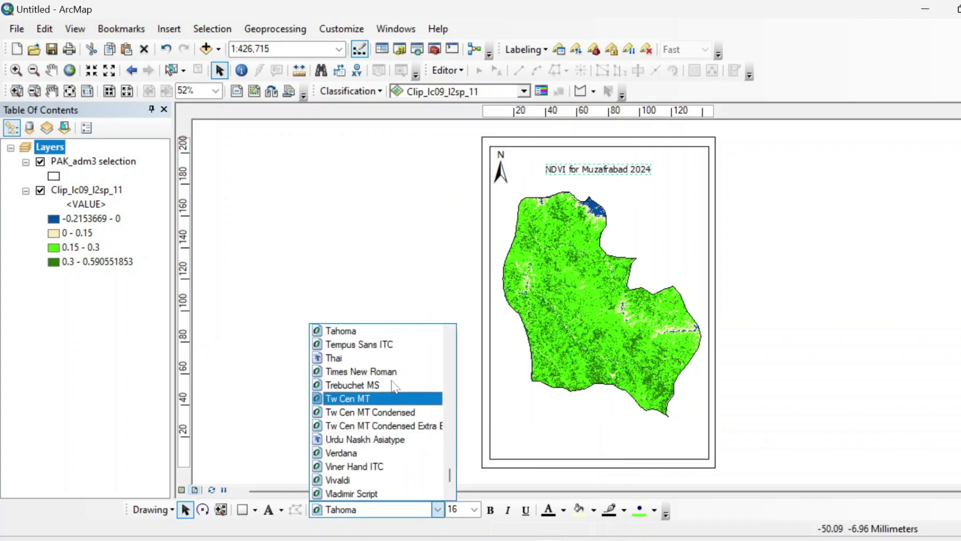
click(378, 378)
drag(604, 169, 598, 159)
Make the title size 22 and bold, positioned at the top centre.
click(474, 510)
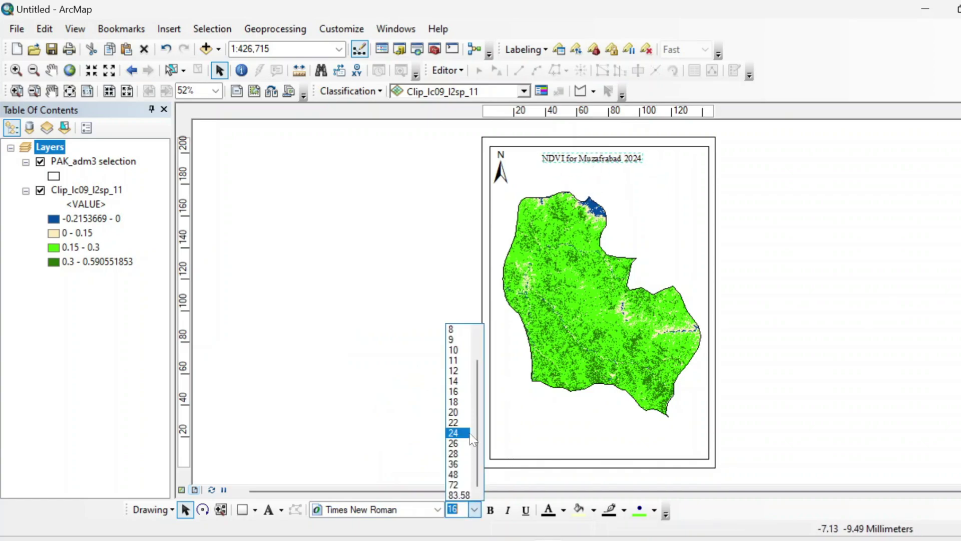
click(459, 449)
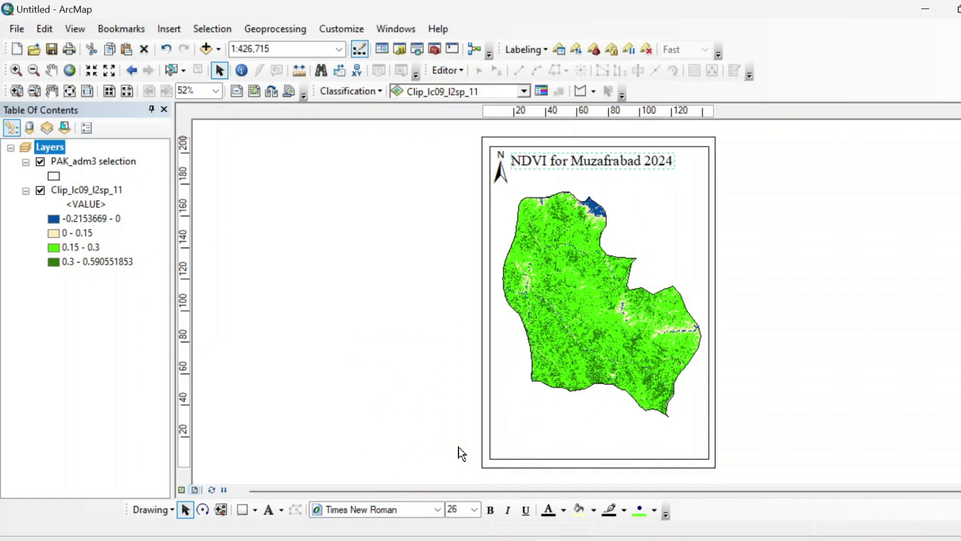
click(473, 510)
click(461, 421)
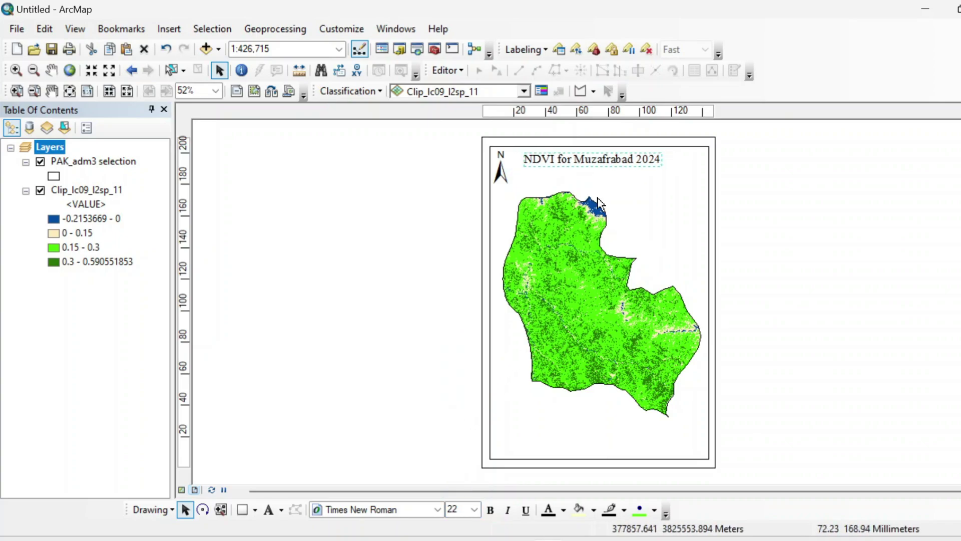
drag(616, 161, 619, 166)
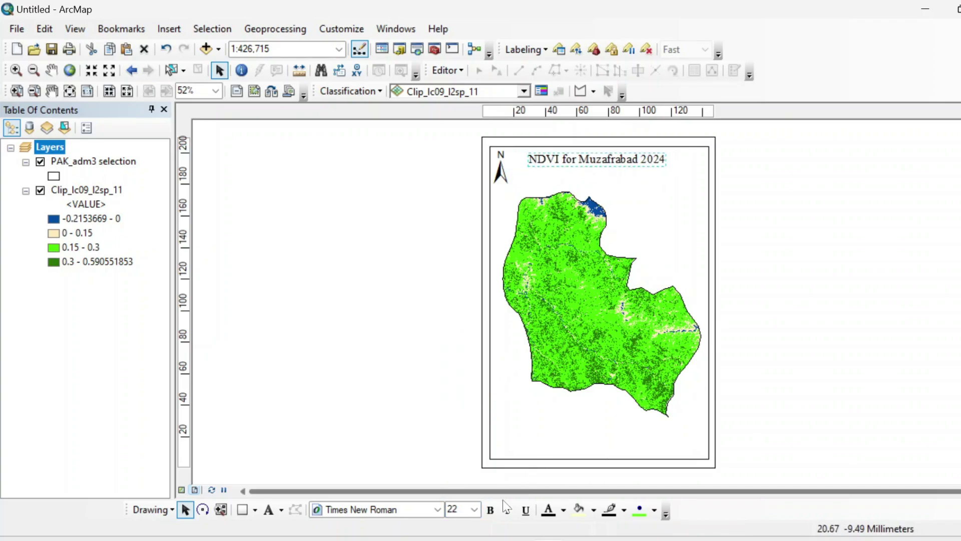
click(491, 510)
click(762, 285)
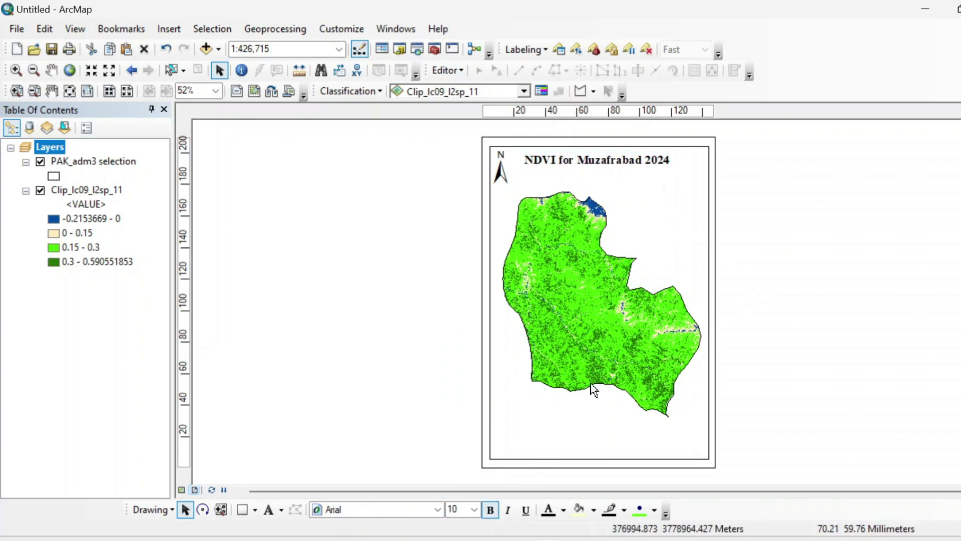
Add an Alternating Scale Bar 1 to the layout.
click(180, 31)
click(179, 31)
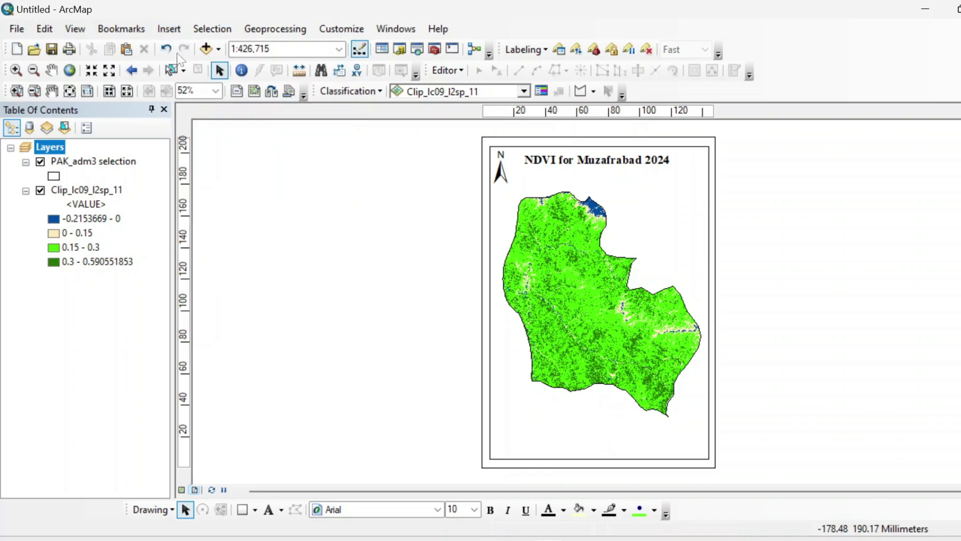
click(170, 29)
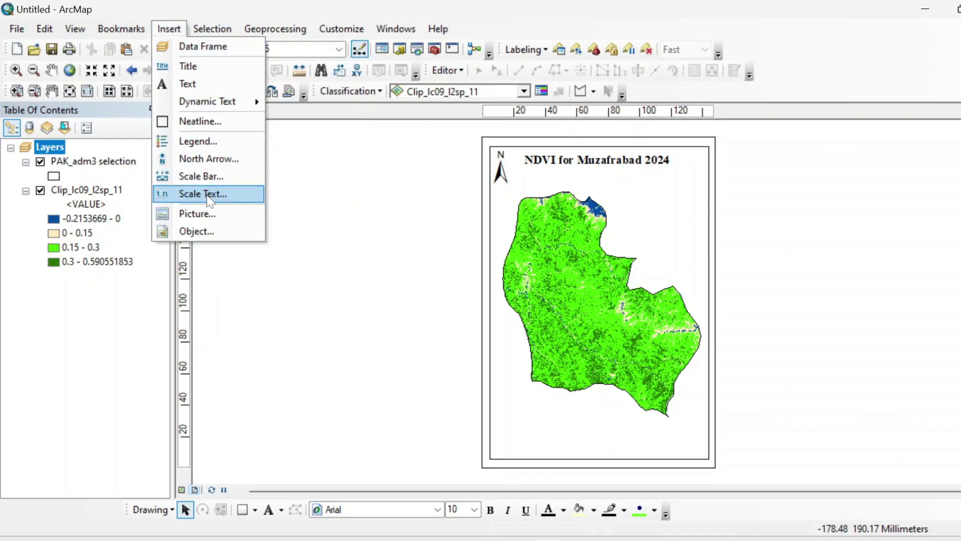
click(200, 176)
click(83, 274)
double_click(83, 275)
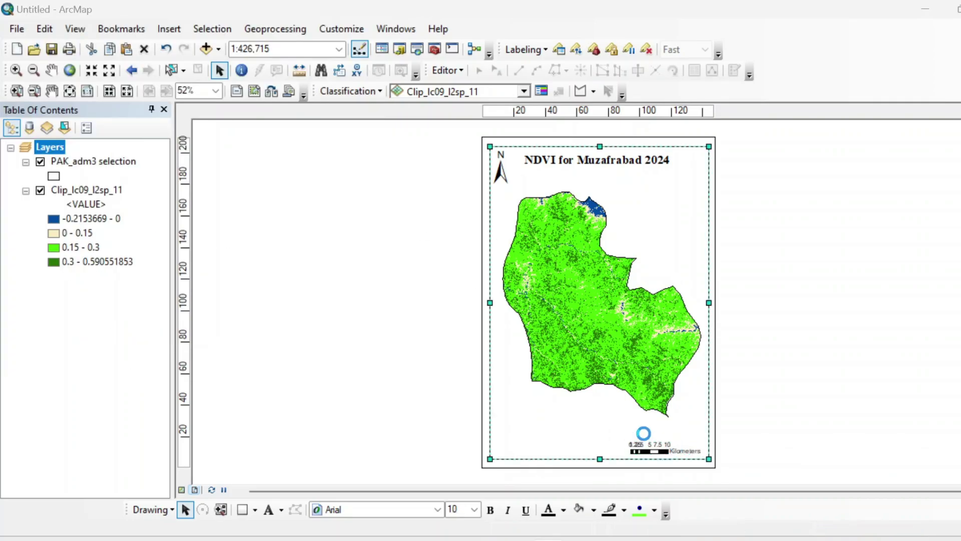
Set the scale bar to 4 divisions with a 'km' unit label.
double_click(650, 449)
double_click(428, 381)
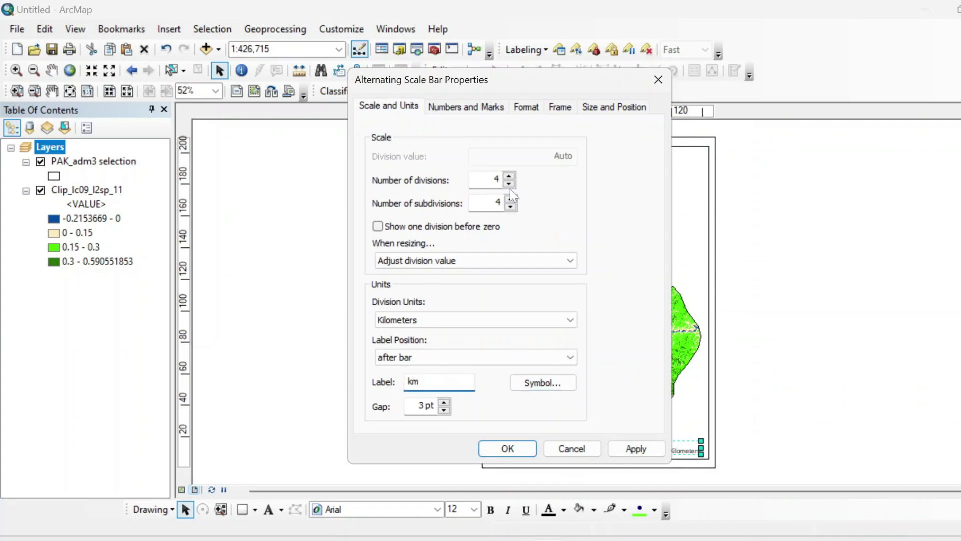
click(516, 448)
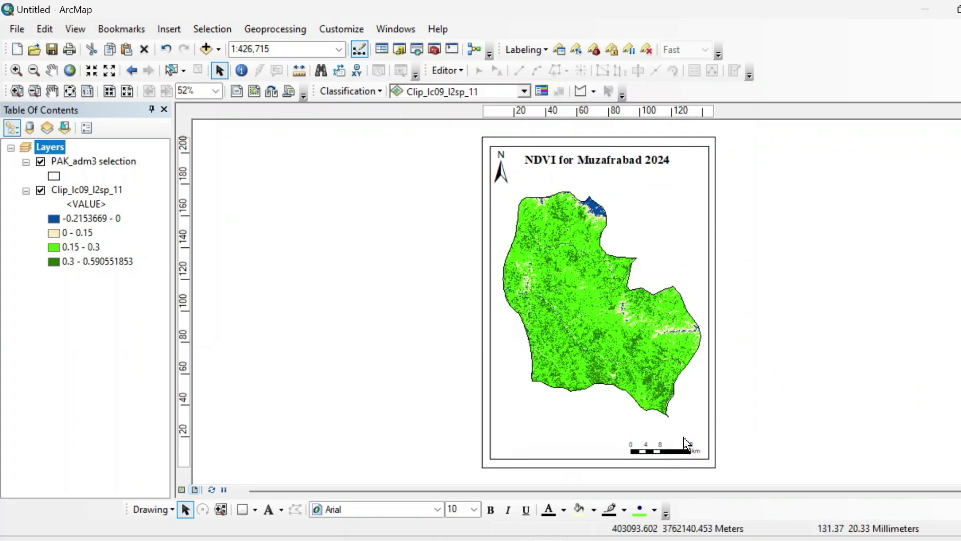
click(755, 440)
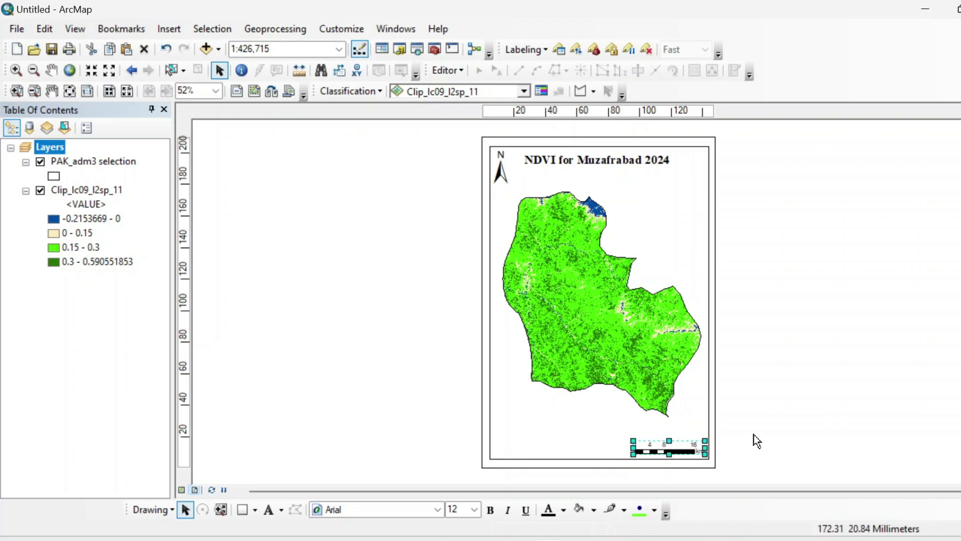
click(169, 28)
Add a legend with the Legend Wizard defaults and move it to the page's bottom left.
click(209, 142)
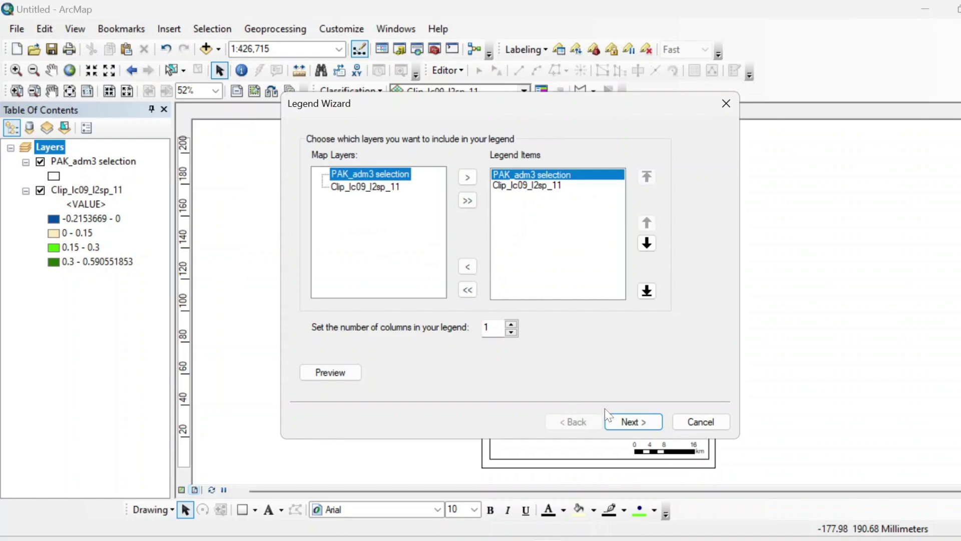
click(624, 417)
click(627, 421)
click(628, 422)
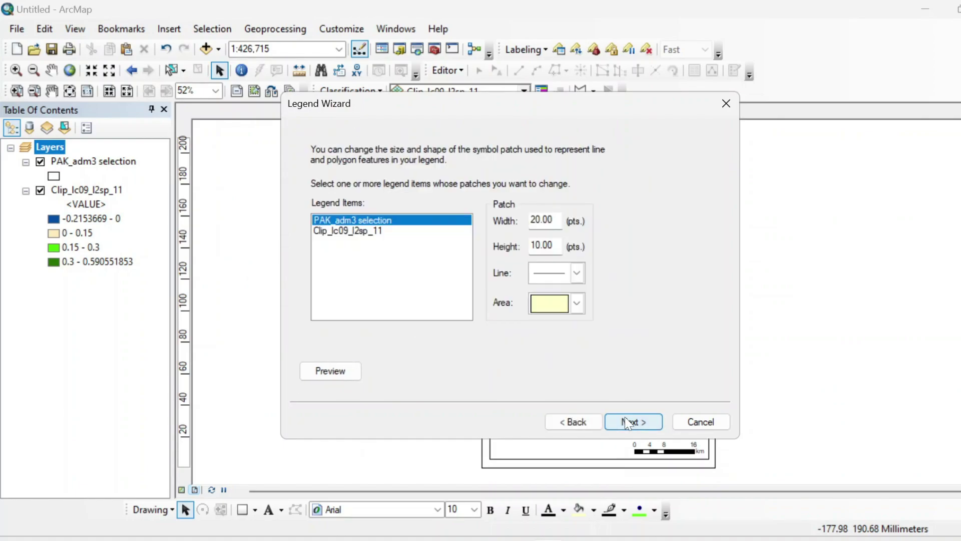
click(629, 423)
click(627, 420)
drag(507, 318, 501, 414)
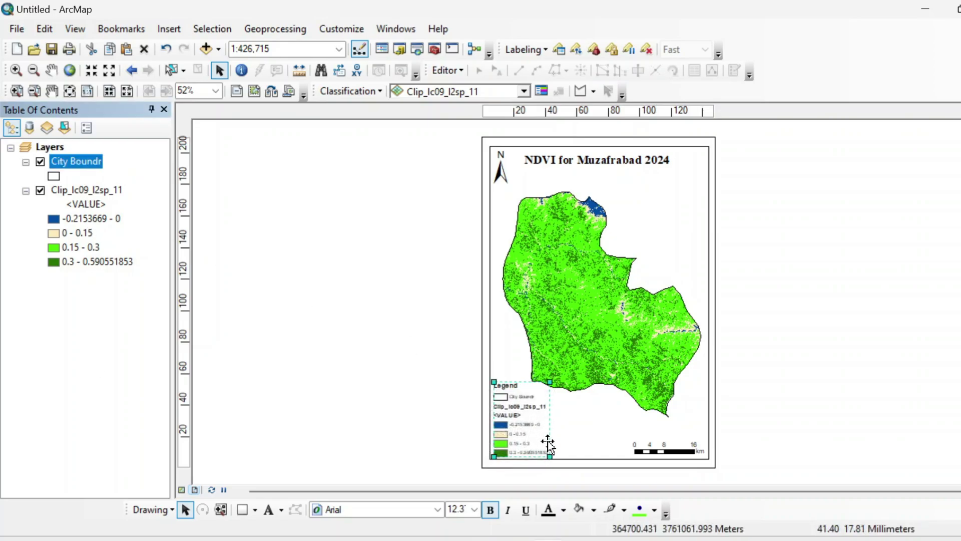
Remove City Boundr and the title from the legend, then enlarge it.
click(497, 393)
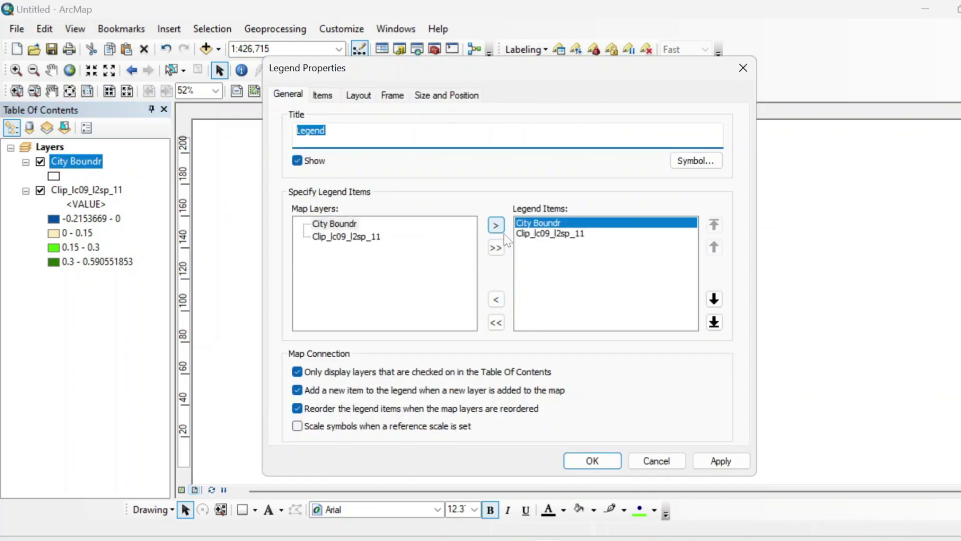
click(496, 299)
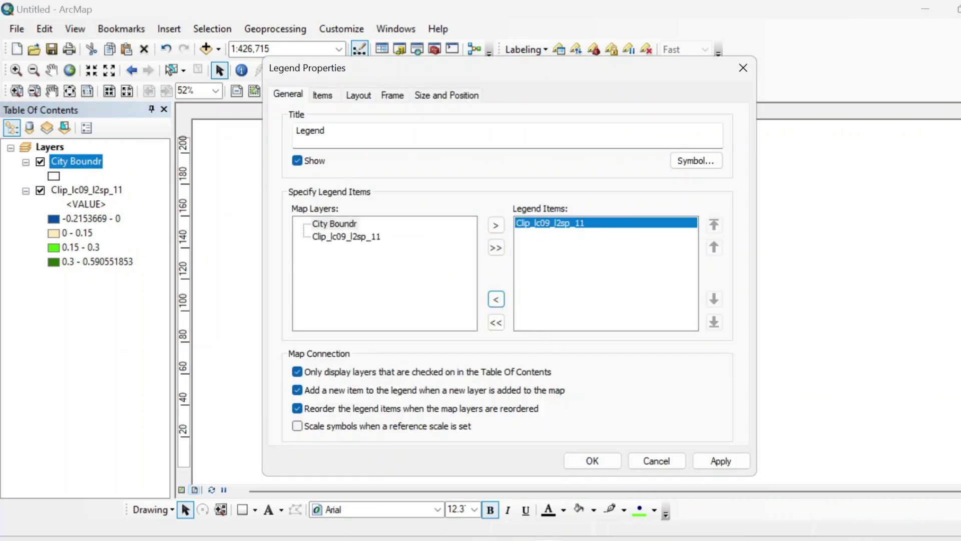
double_click(310, 130)
key(Delete)
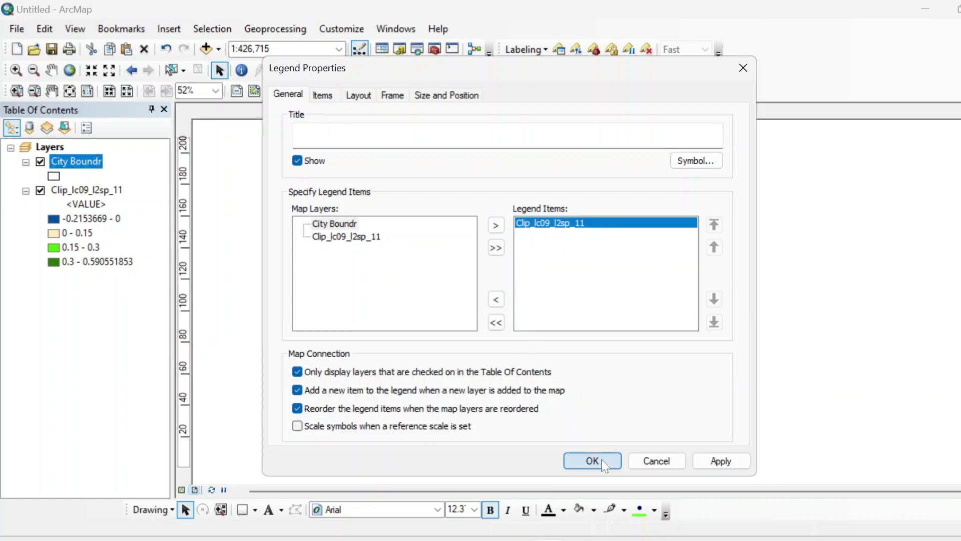
click(592, 460)
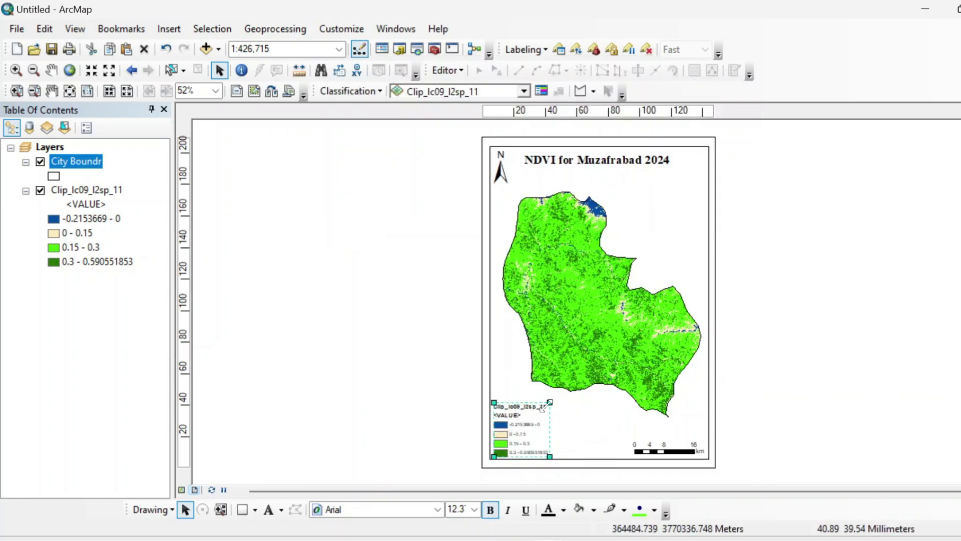
mouse_move(550, 402)
mouse_down()
mouse_move(568, 396)
mouse_move(547, 403)
mouse_move(555, 397)
mouse_up()
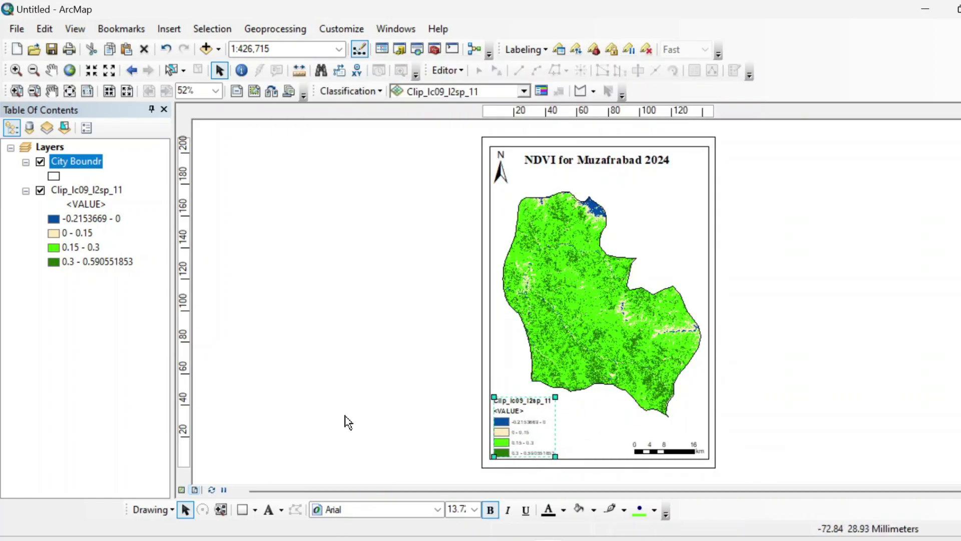
Rename the clipped raster layer to NDVI and delete its <VALUE> heading.
click(83, 193)
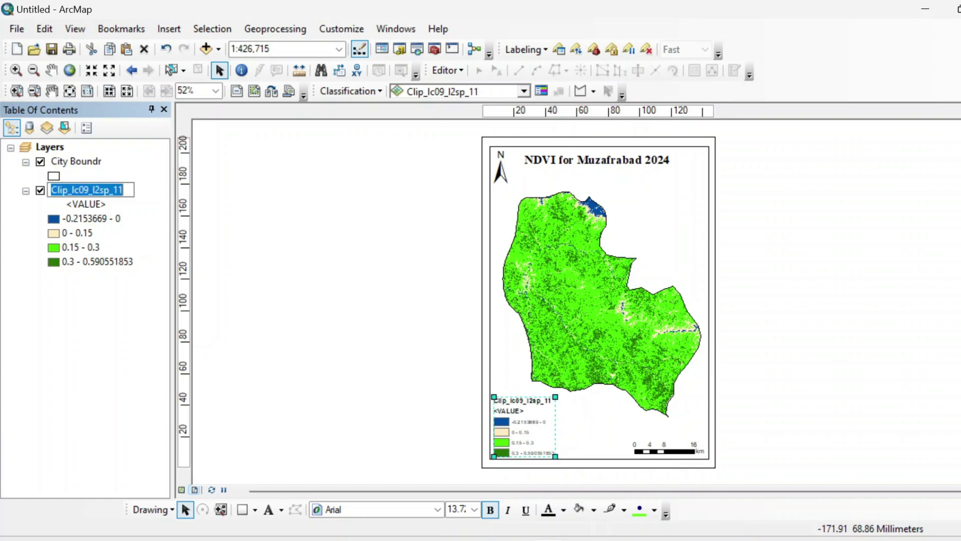
text(M)
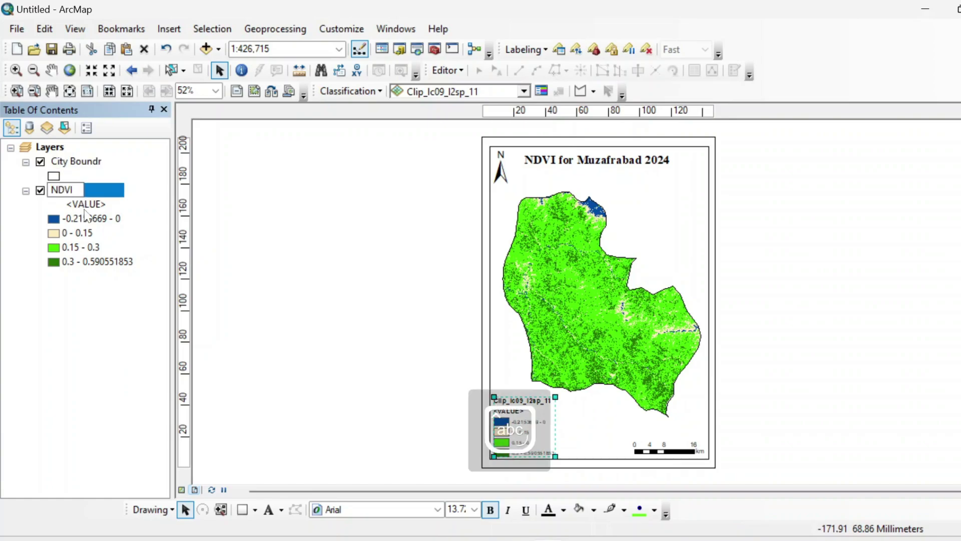
key(Return)
click(89, 206)
key(BackSpace)
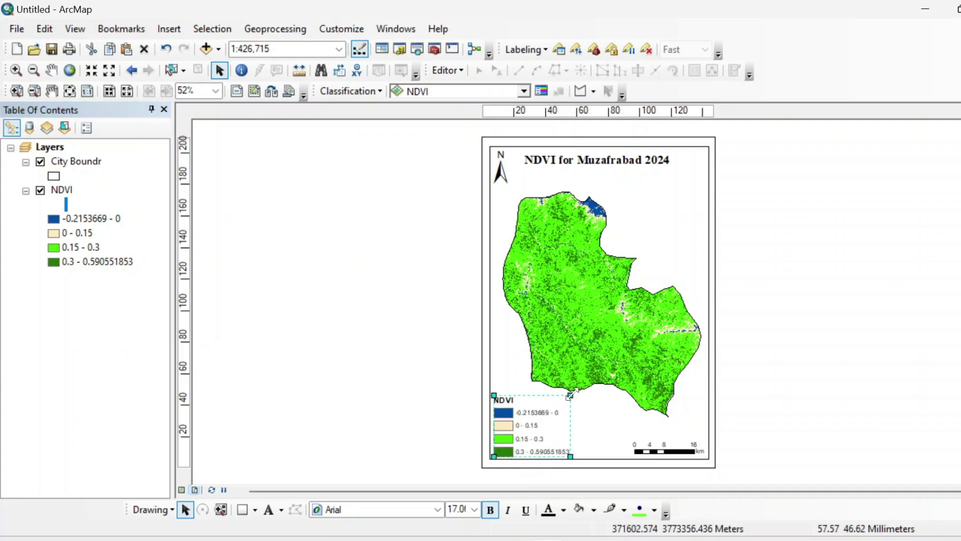
Relabel the first two classes 'Water - Snow' and 'Bareland - Builtup'.
click(91, 219)
click(93, 218)
text(Water -)
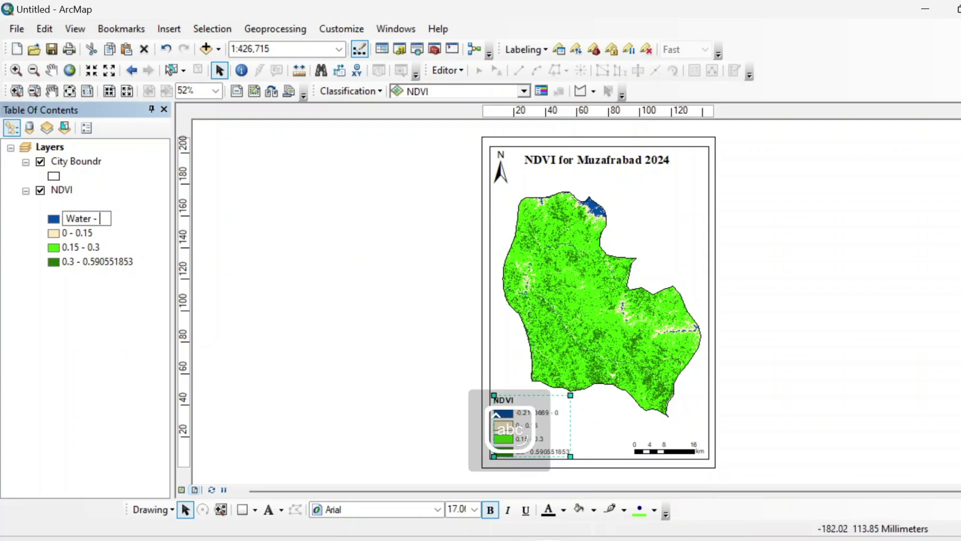
text( Snow)
key(Return)
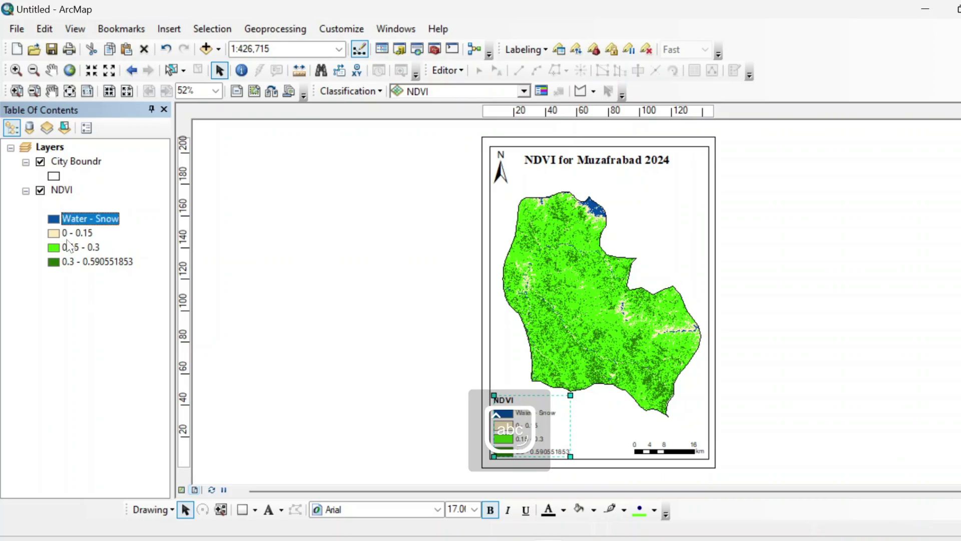
click(75, 234)
key(Caps_Lock)
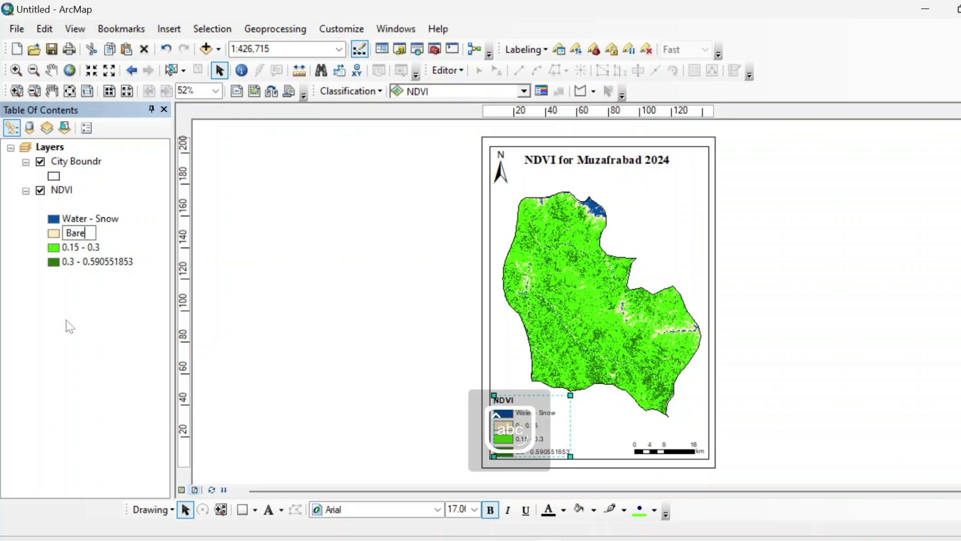
text(- Builtup)
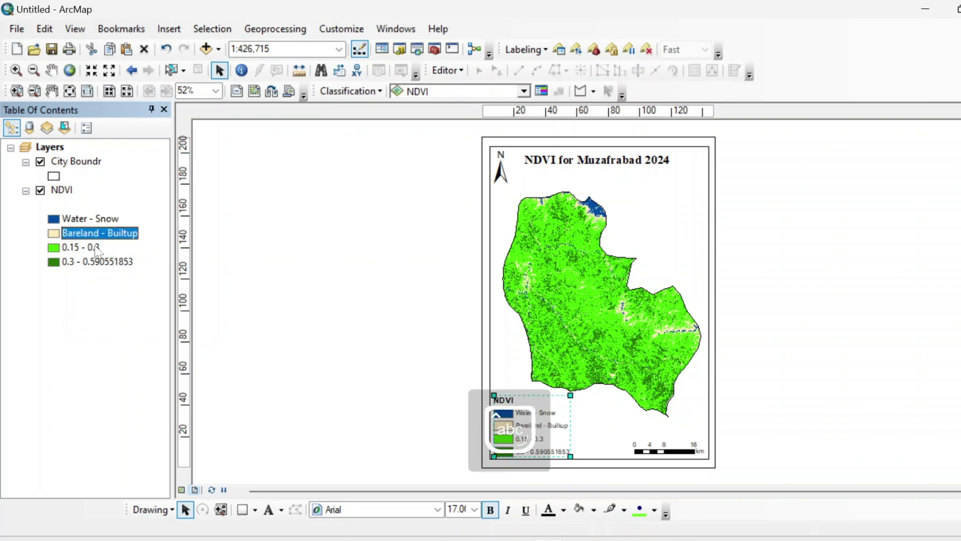
key(Tab)
Relabel the last two classes 'Light Vegetation' and 'Dens Vegetation'.
key(Caps_Lock)
text(Light Vegetaion)
key(Left)
key(Left)
key(Left)
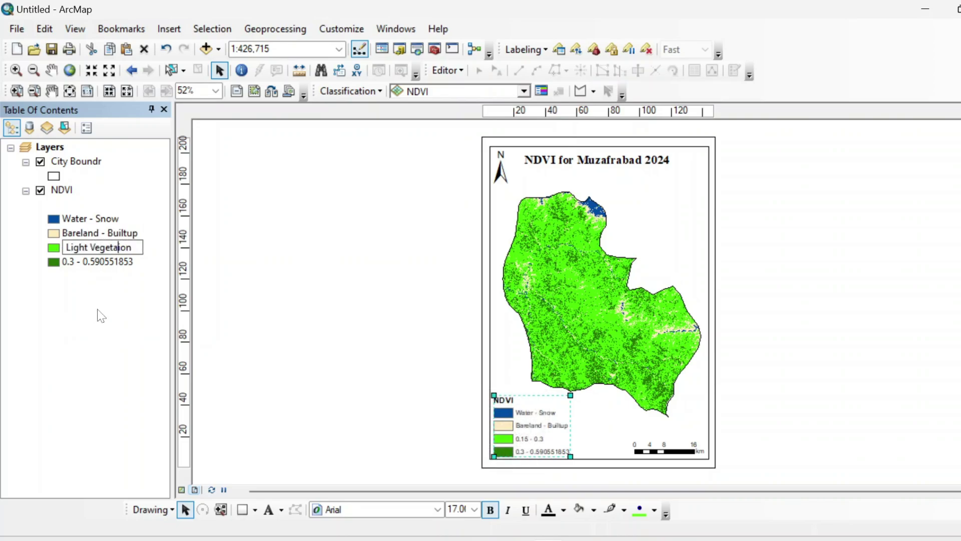
text(t)
key(Return)
click(107, 262)
click(107, 261)
text(Dens Vegetation)
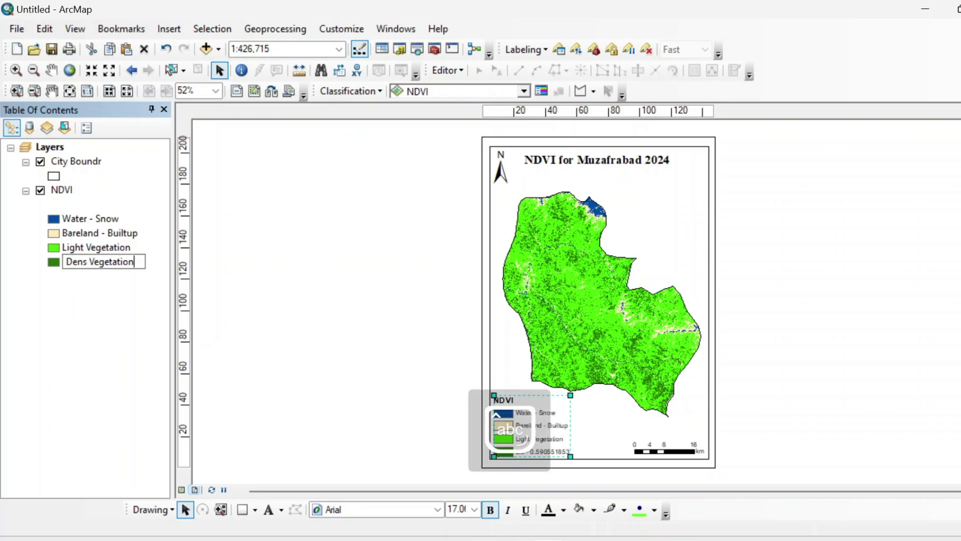
key(Return)
Close the font list and select the legend and map frame on the layout.
click(438, 509)
click(554, 425)
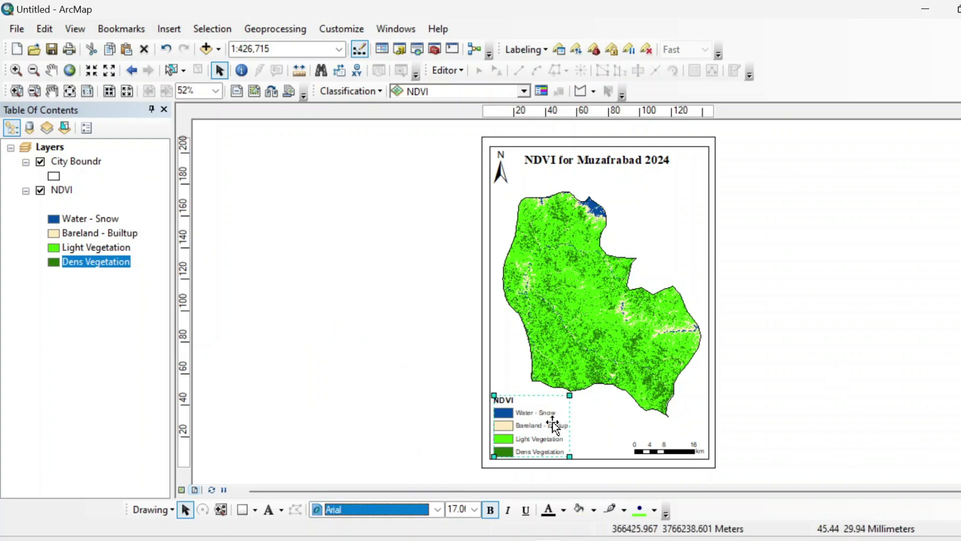
click(551, 407)
click(556, 404)
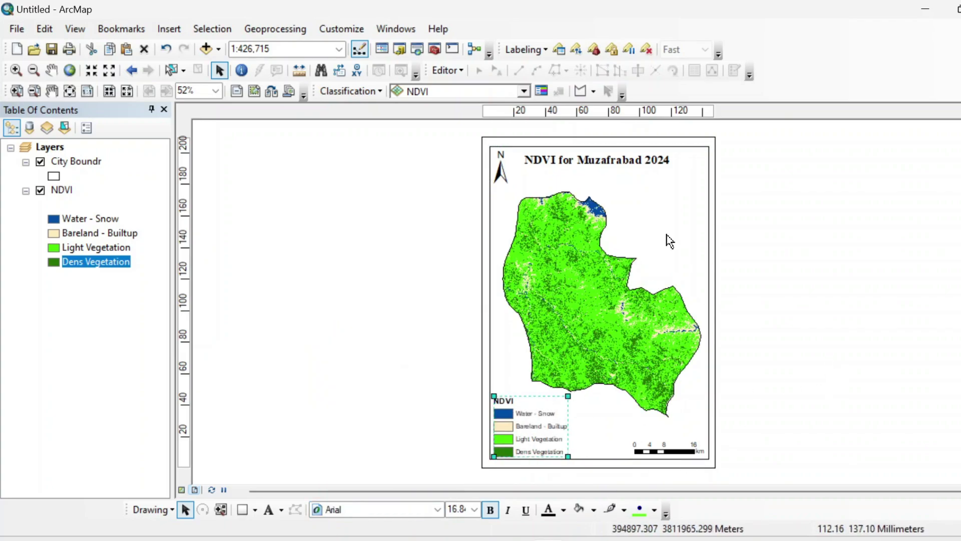
click(679, 208)
Deselect the map frame and legend on the layout.
right_click(679, 208)
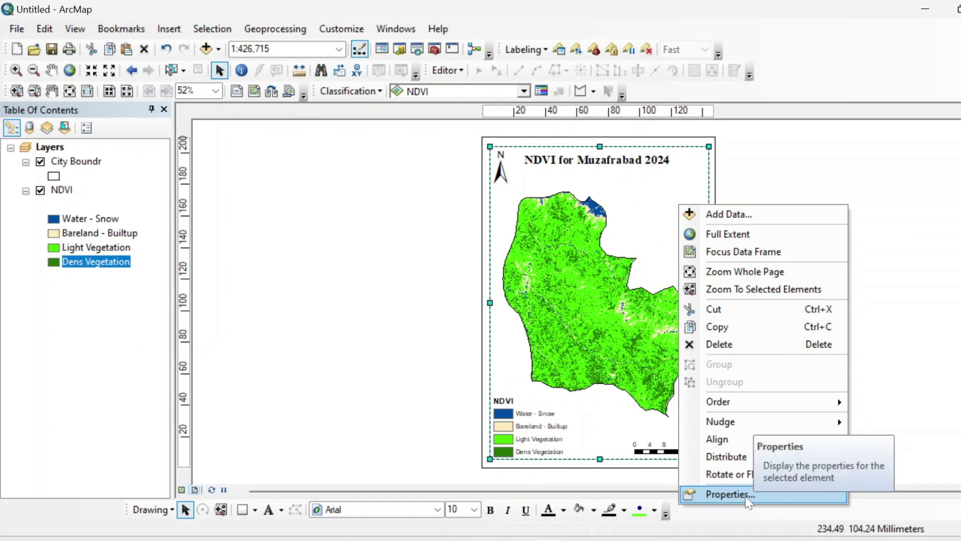
click(547, 408)
click(547, 408)
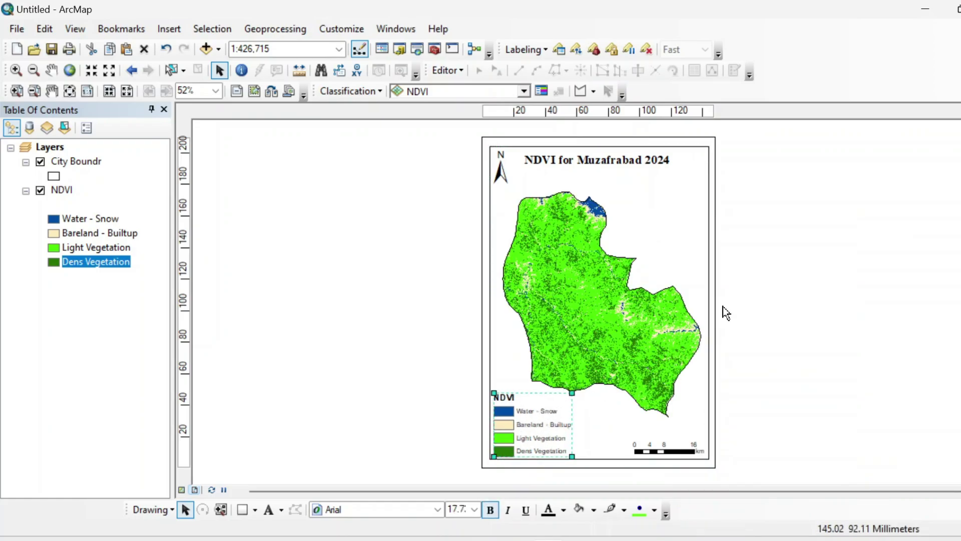
click(725, 312)
Export the layout as a 350 dpi JPEG named ndvi.
click(16, 28)
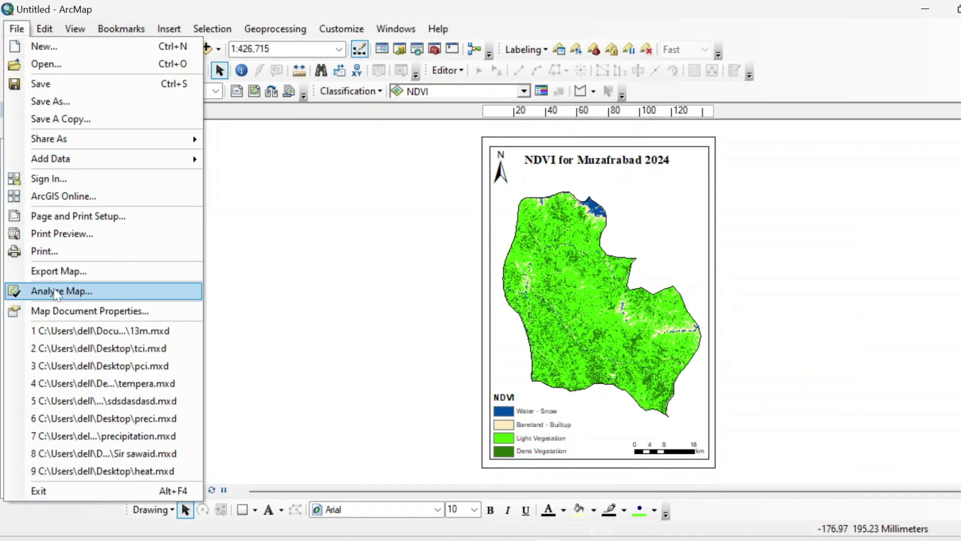
key(Escape)
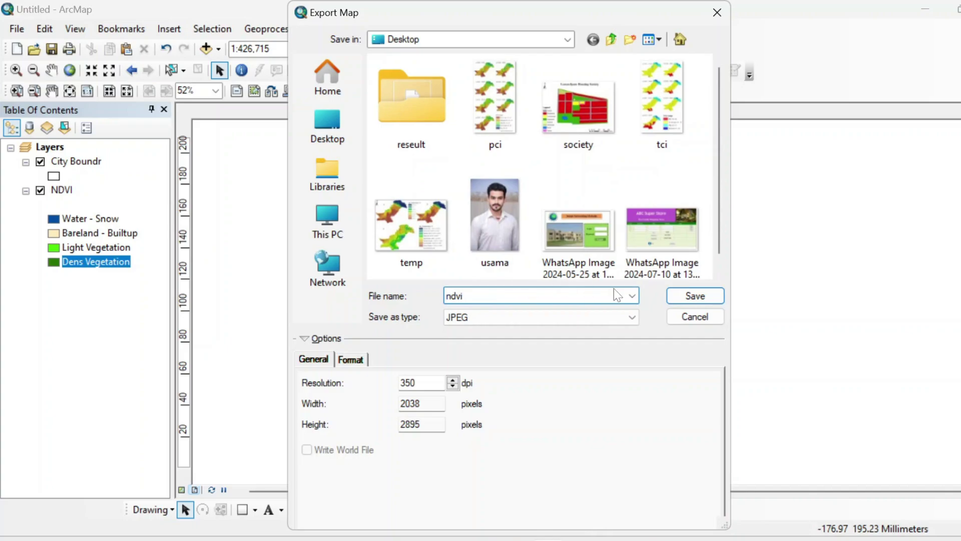
click(694, 299)
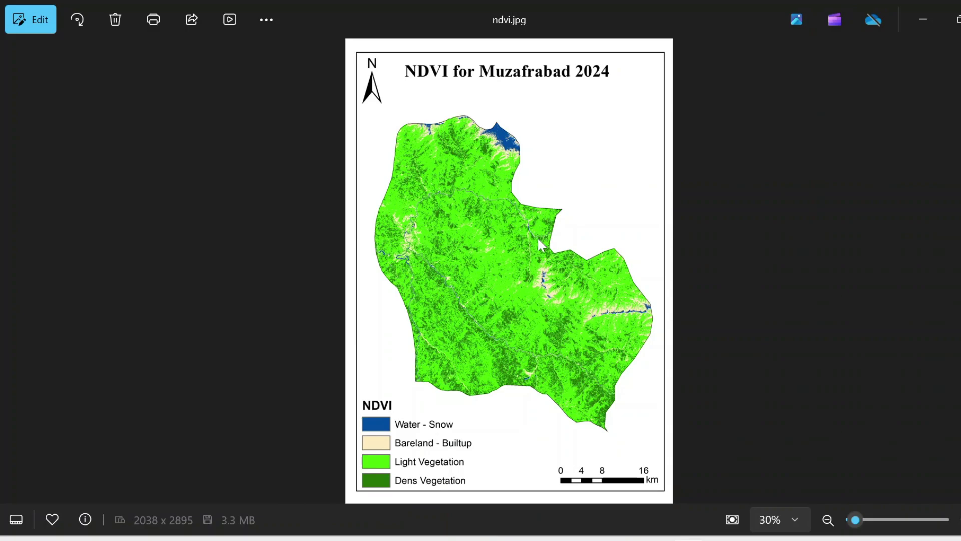
scroll(408, 251, up, 3)
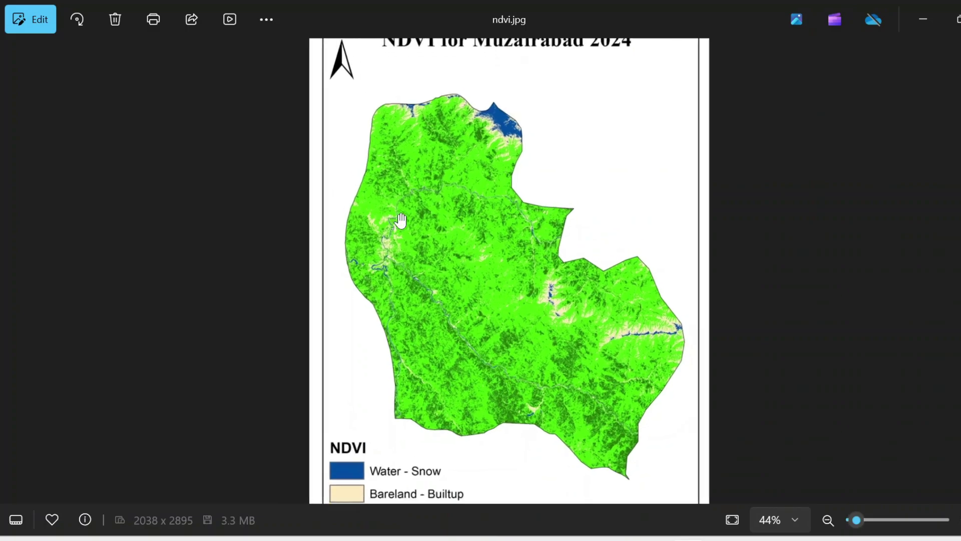
scroll(343, 282, up, 4)
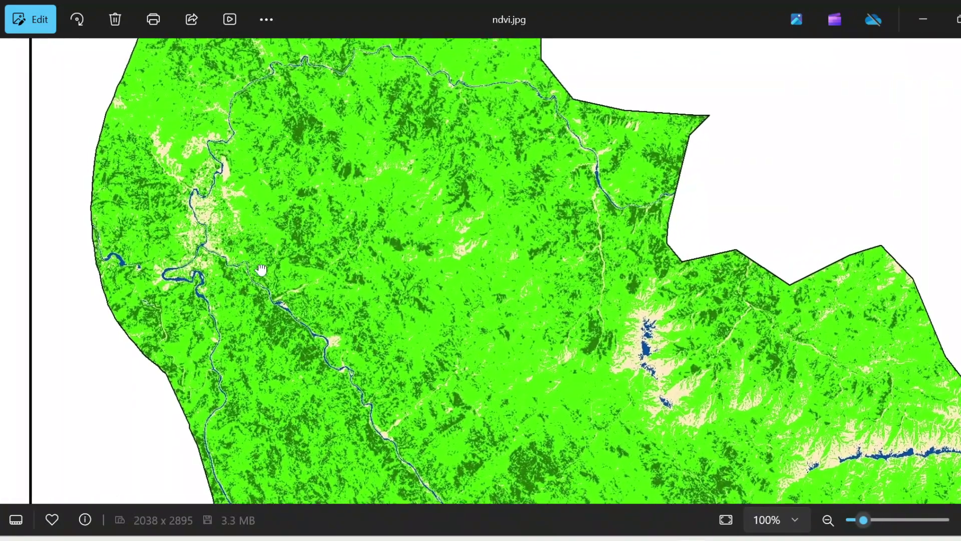
drag(261, 271, 260, 185)
scroll(185, 194, up, 3)
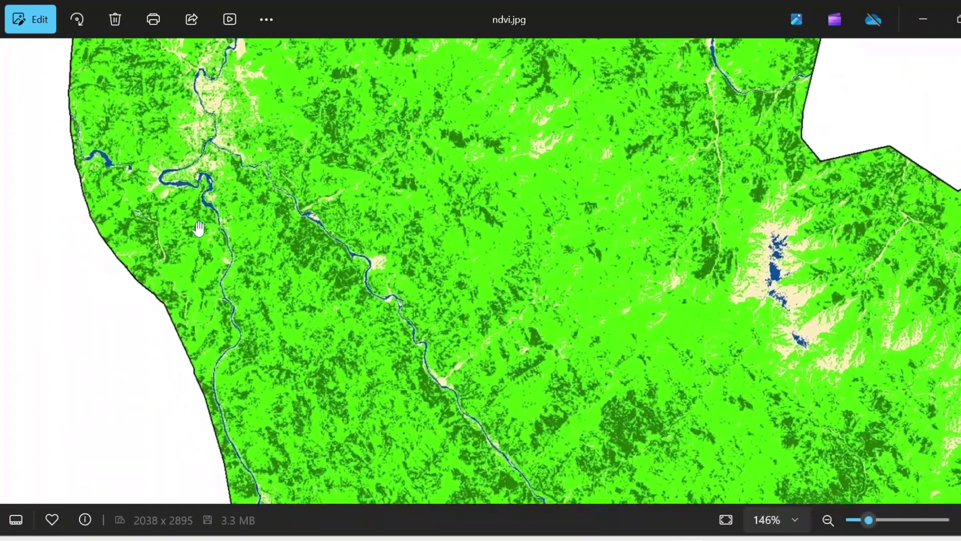
drag(185, 193, 180, 264)
drag(281, 131, 275, 205)
drag(351, 120, 346, 206)
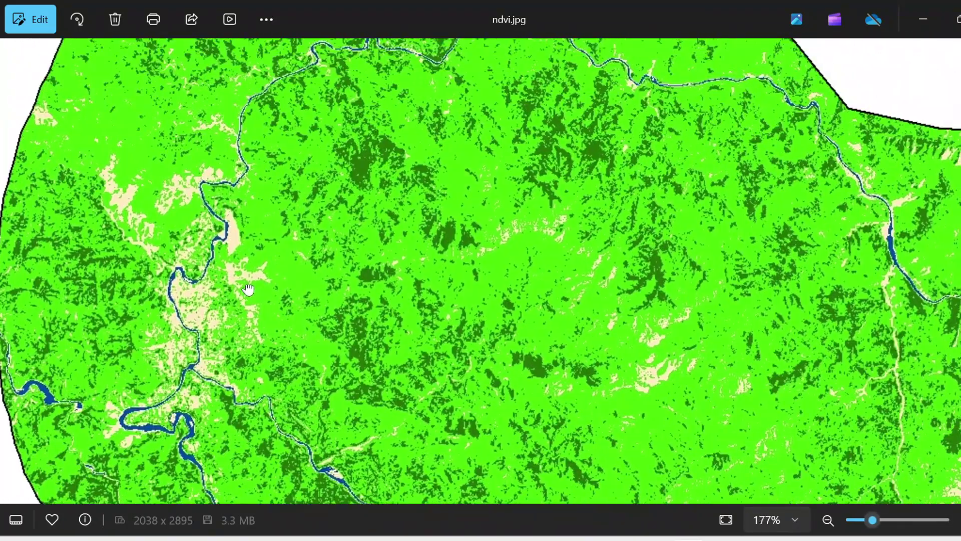
drag(423, 141, 256, 386)
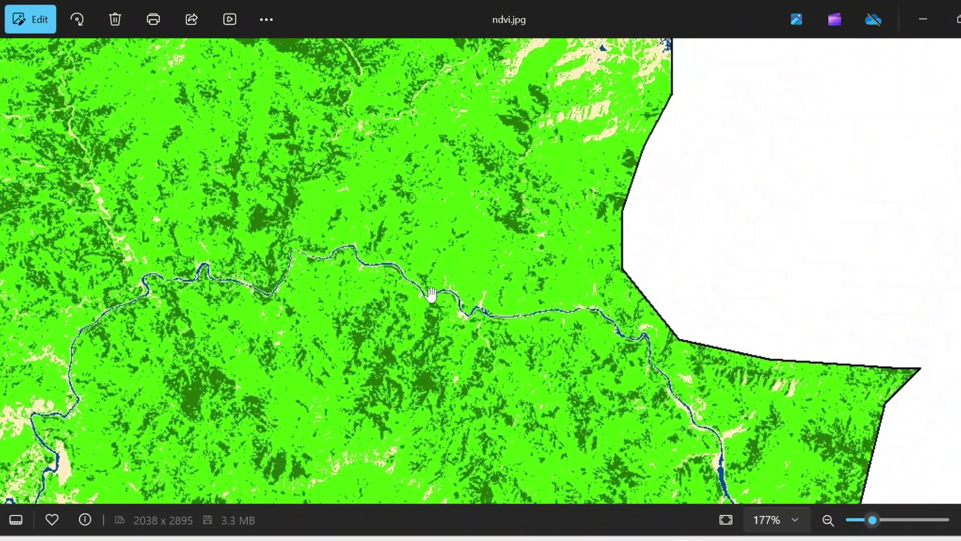
drag(588, 500, 509, 328)
scroll(509, 328, down, 3)
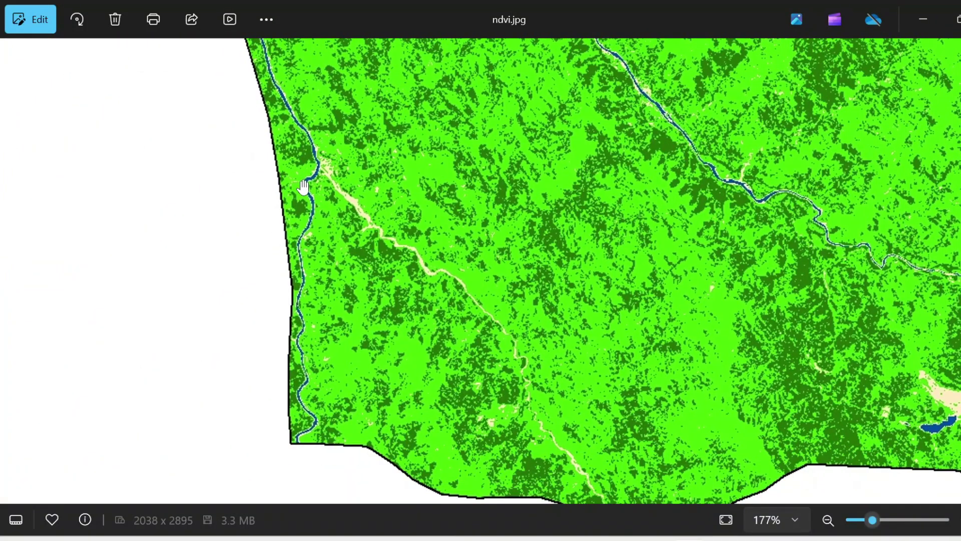
drag(299, 421, 211, 496)
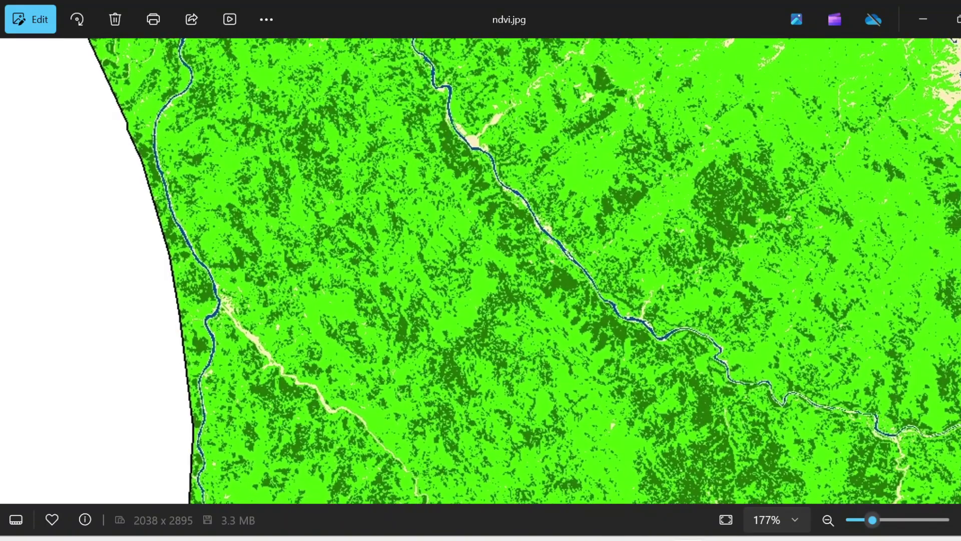
key(Right)
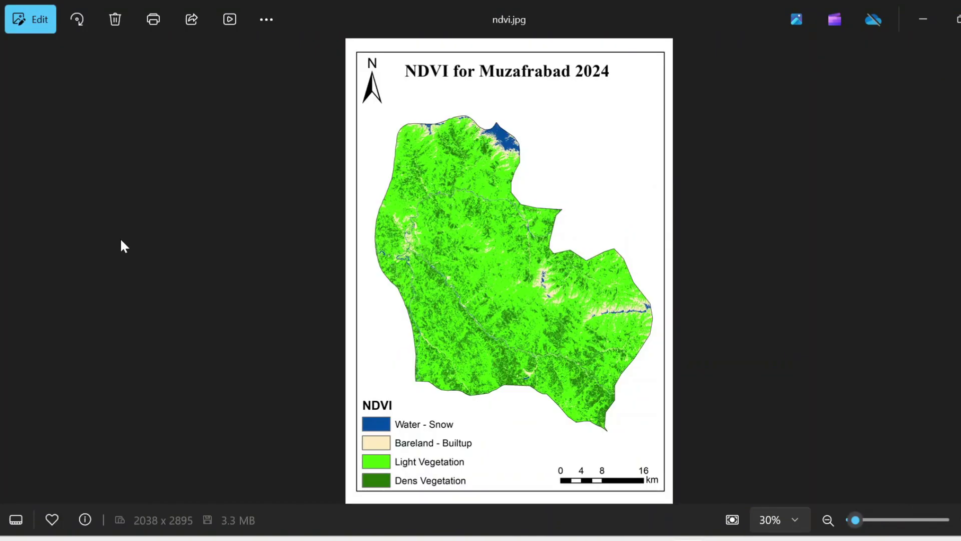
scroll(505, 141, up, 5)
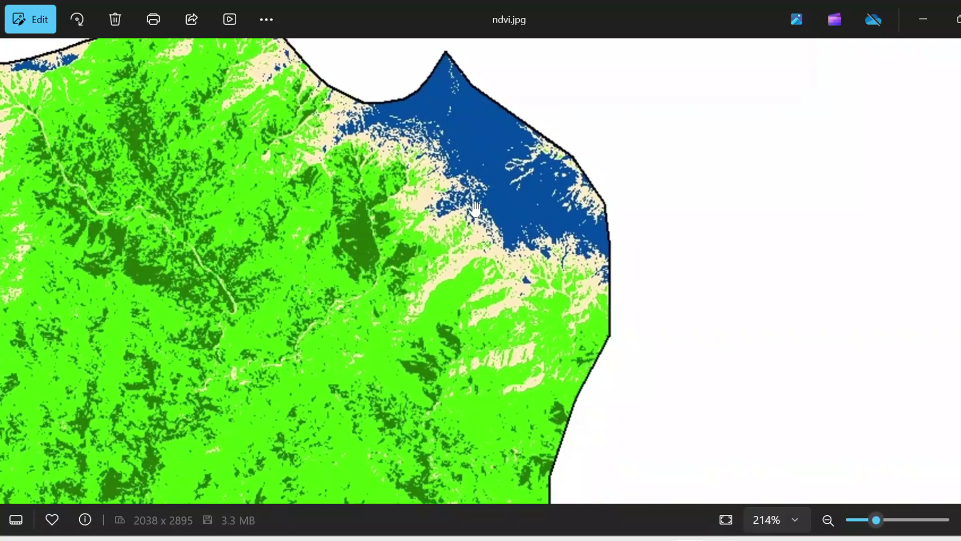
drag(476, 207, 500, 182)
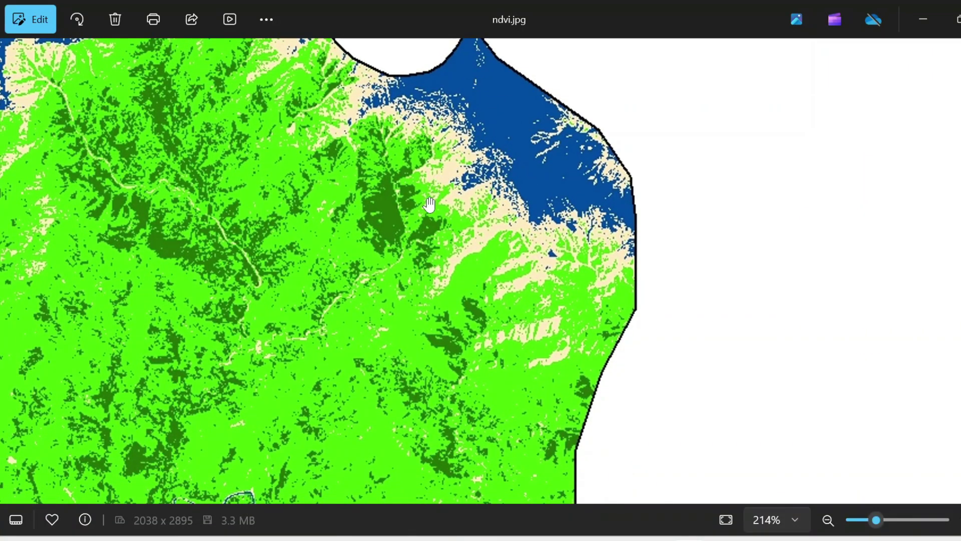
drag(380, 226, 532, 114)
scroll(412, 317, down, 3)
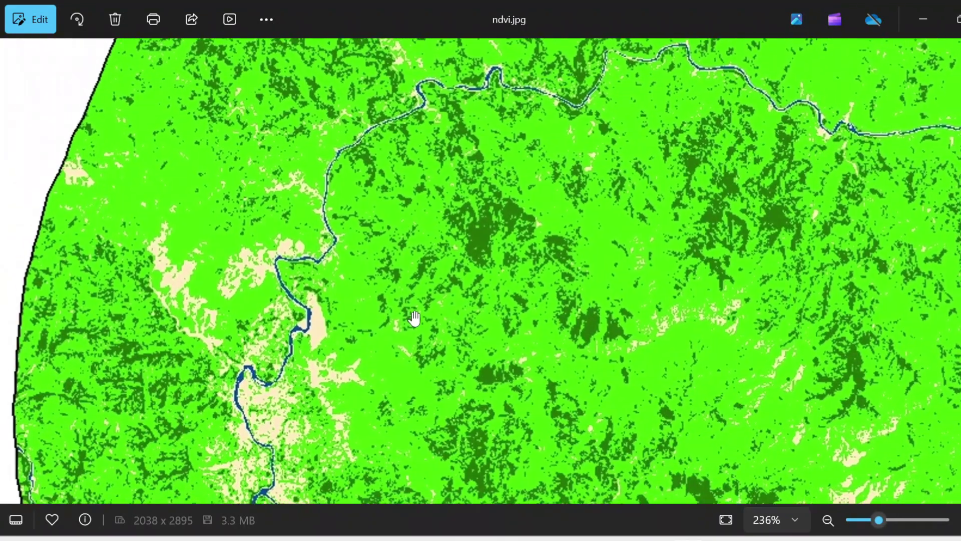
scroll(428, 333, down, 5)
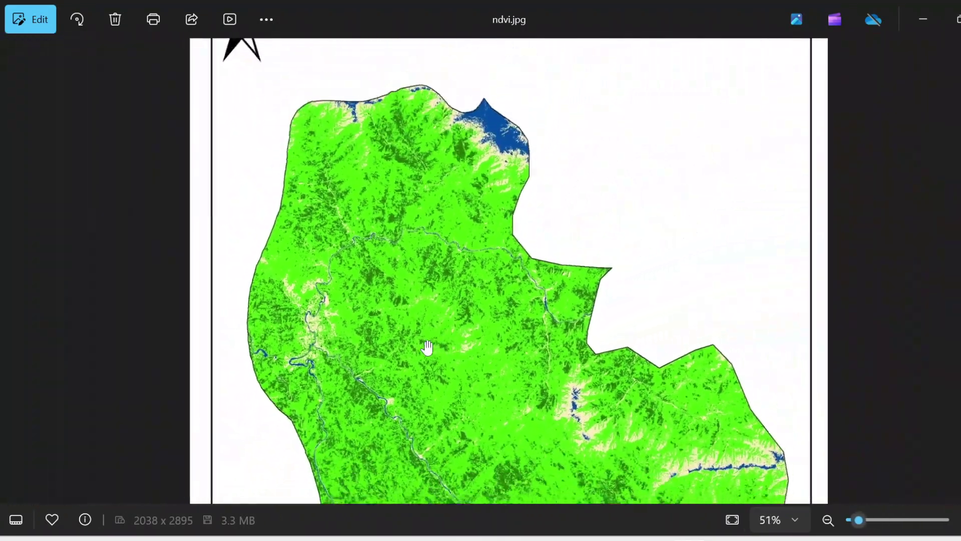
scroll(445, 376, down, 2)
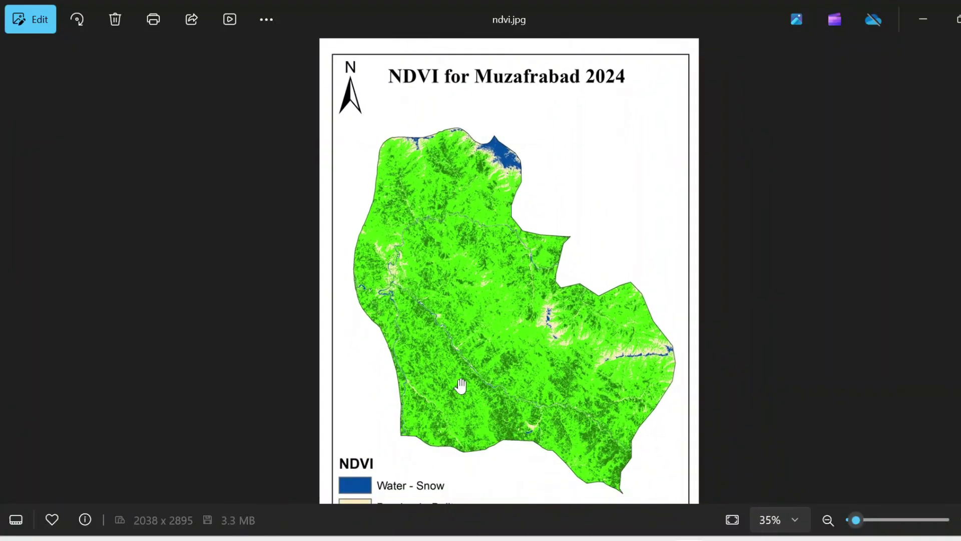
scroll(460, 381, down, 1)
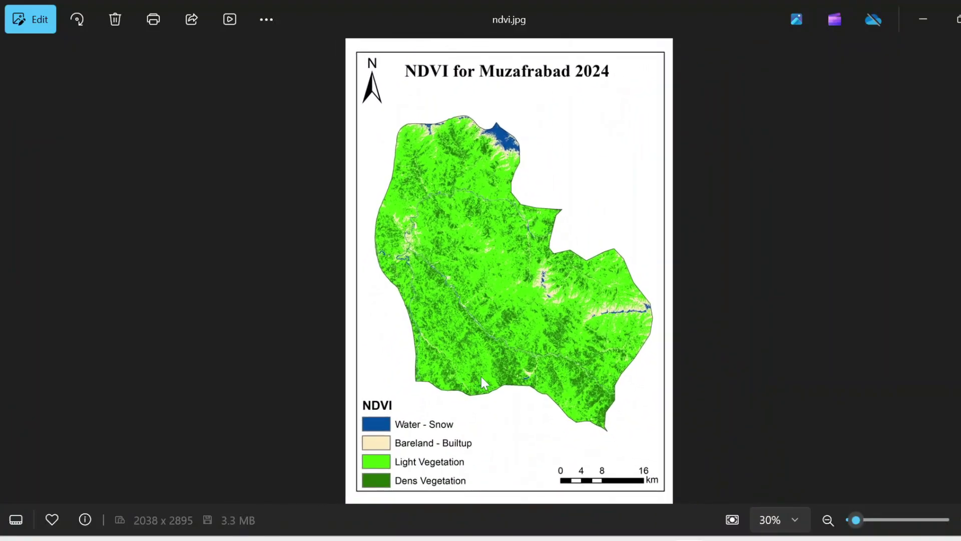